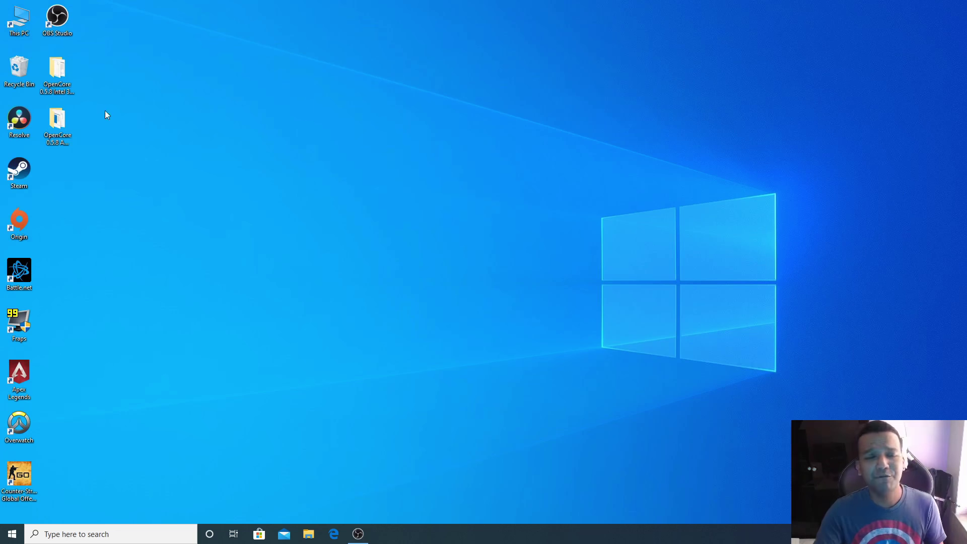
# Open the 'OpenCore 0.5.8 AMD Ryzen' desktop folder, showing ACPI, Drivers, Kexts and config.plist.
pyautogui.click(69, 85)
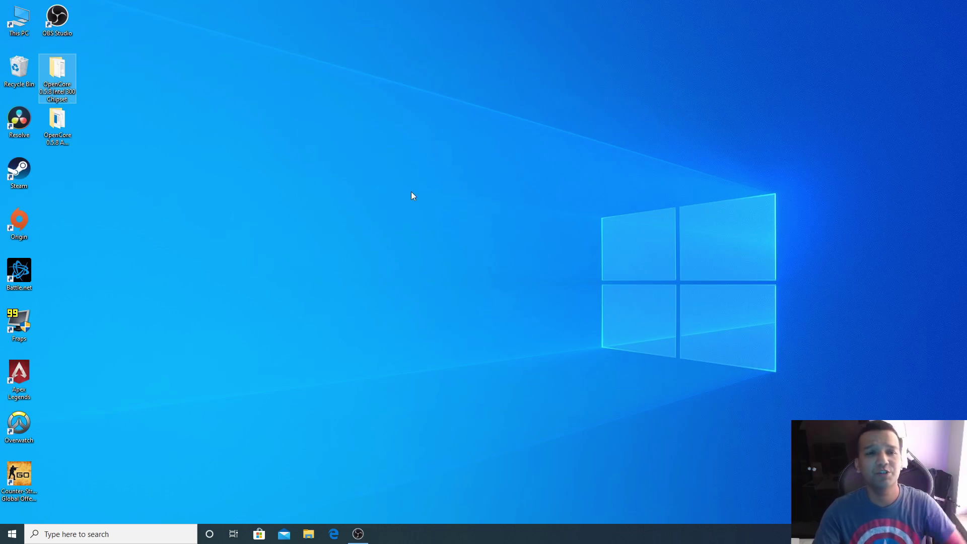
pyautogui.click(394, 165)
pyautogui.click(56, 138)
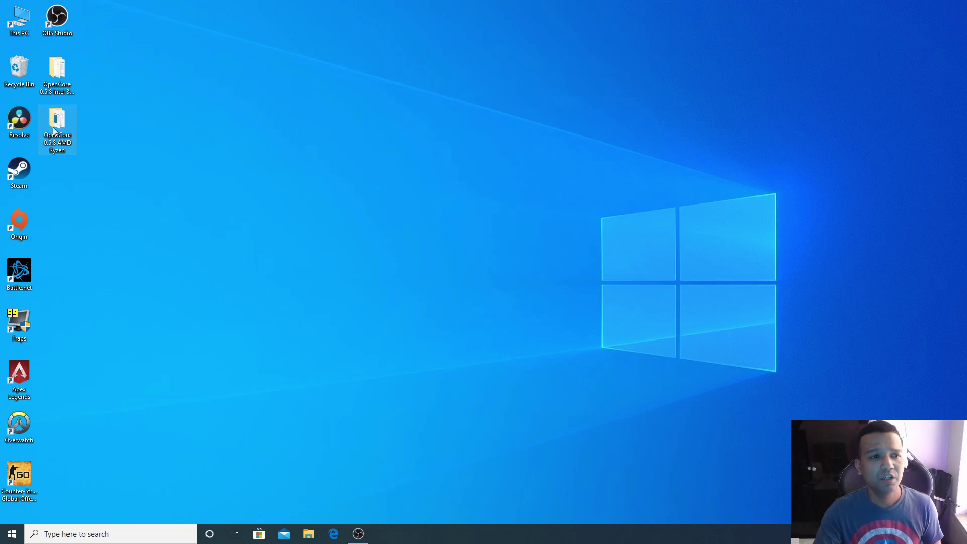
pyautogui.doubleClick(56, 122)
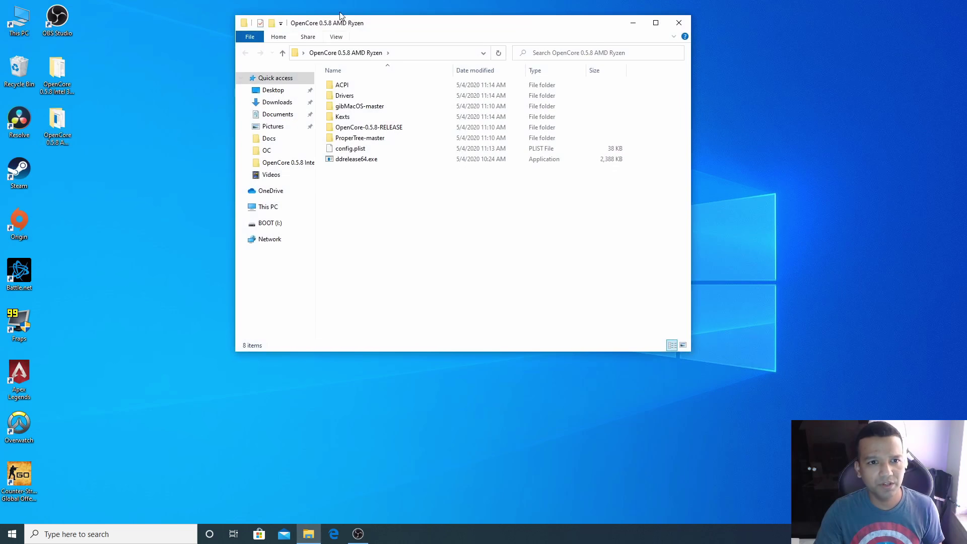
# Move all eight OpenCore folder items onto the desktop, close the empty folder, and begin a Windows search.
pyautogui.moveTo(362, 27); pyautogui.dragTo(276, 87)
pyautogui.moveTo(276, 244)
pyautogui.mouseDown()
pyautogui.moveTo(248, 143)
pyautogui.moveTo(914, 80)
pyautogui.moveTo(924, 88)
pyautogui.mouseUp()
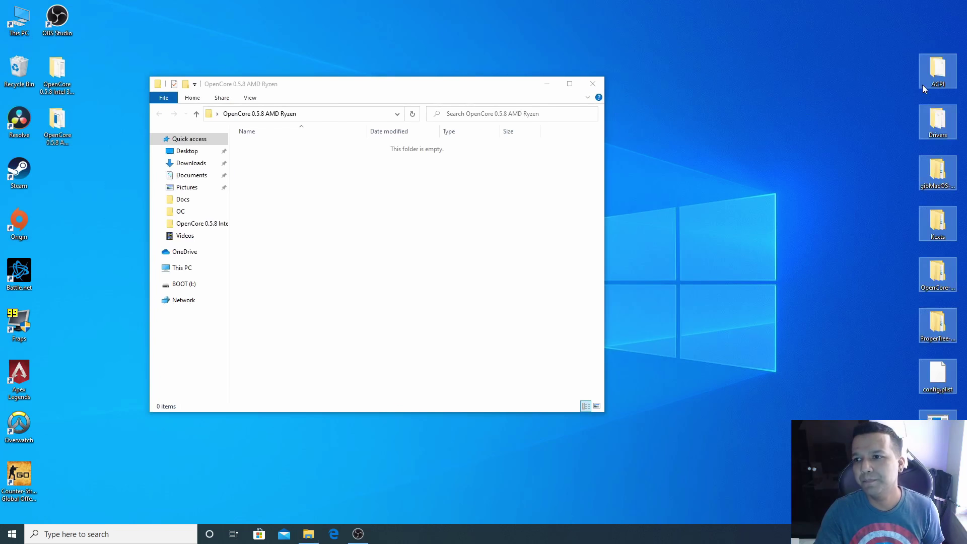
pyautogui.click(910, 32)
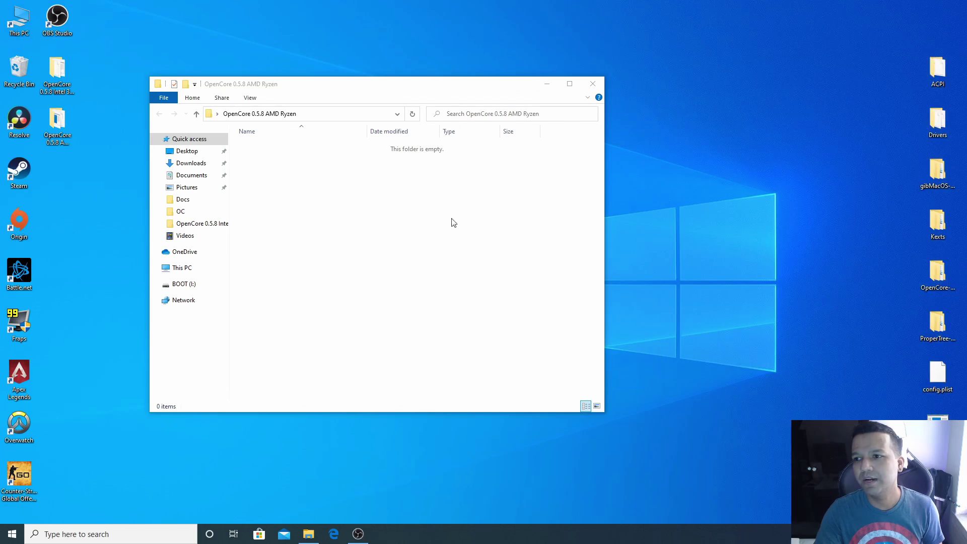
pyautogui.click(592, 86)
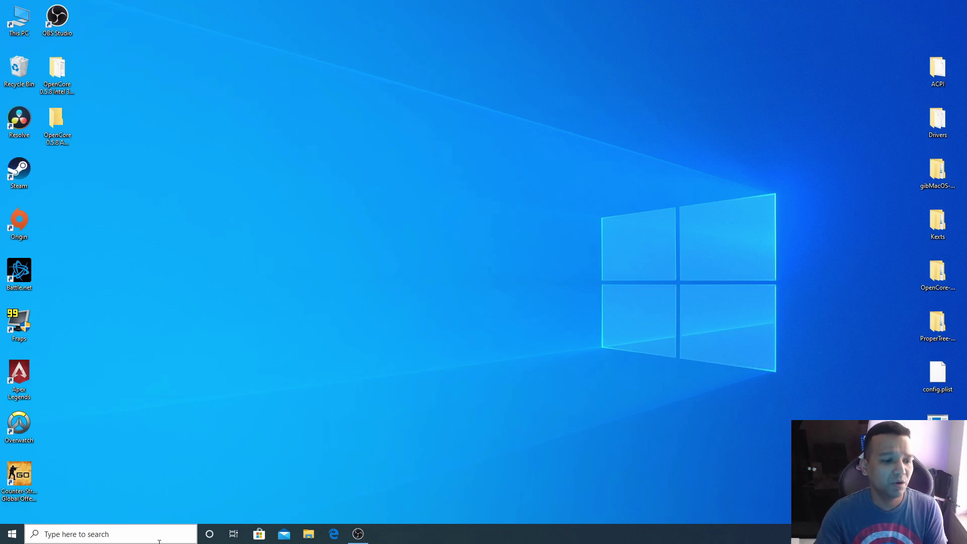
pyautogui.click(120, 536)
# Run Command Prompt as administrator, start diskpart and run list disk to show the 14 GB Disk 2.
pyautogui.write('cmd')
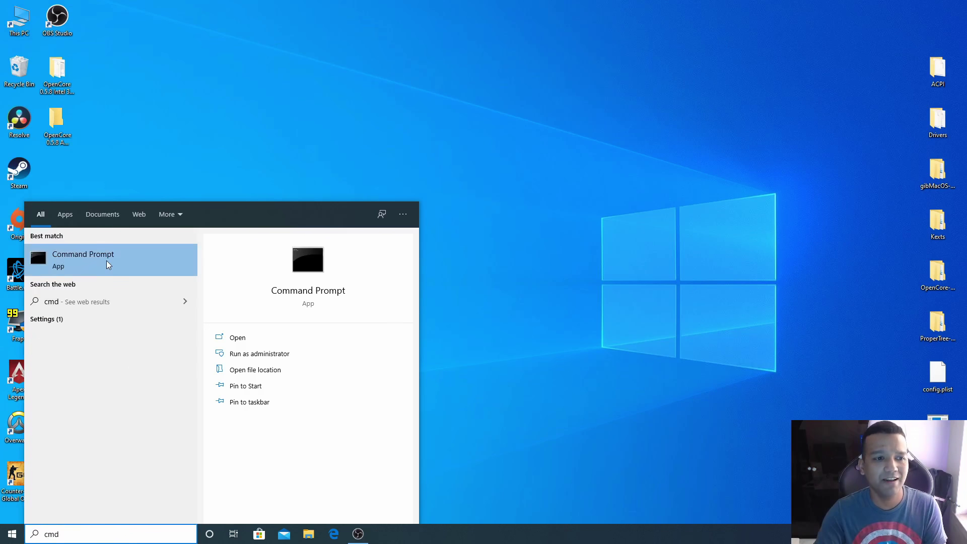
pyautogui.rightClick(107, 262)
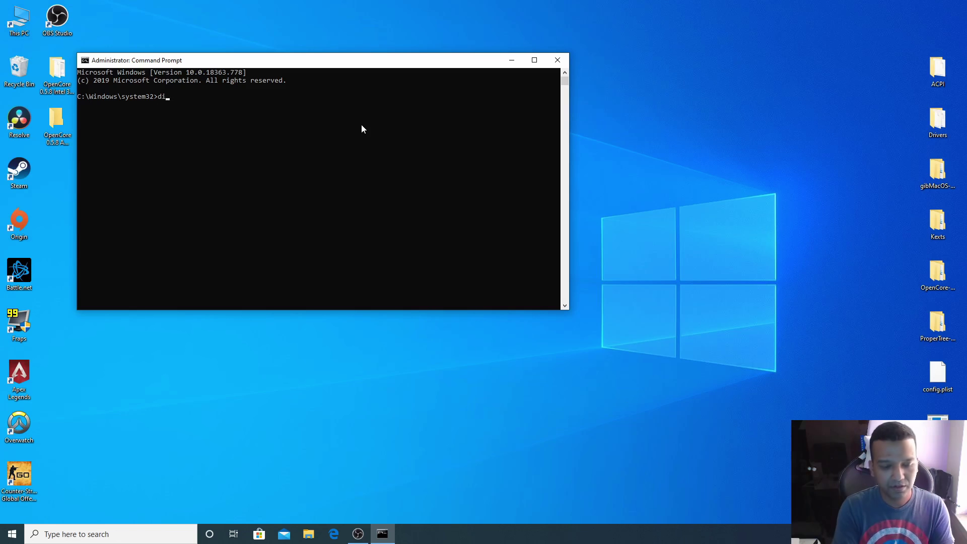
pyautogui.write('skpart')
pyautogui.press('Return')
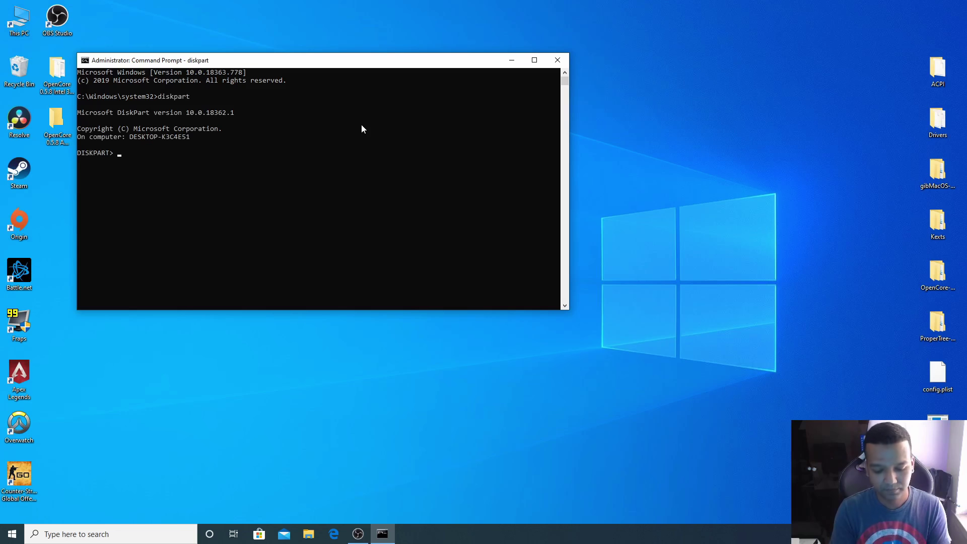
pyautogui.write('list dis')
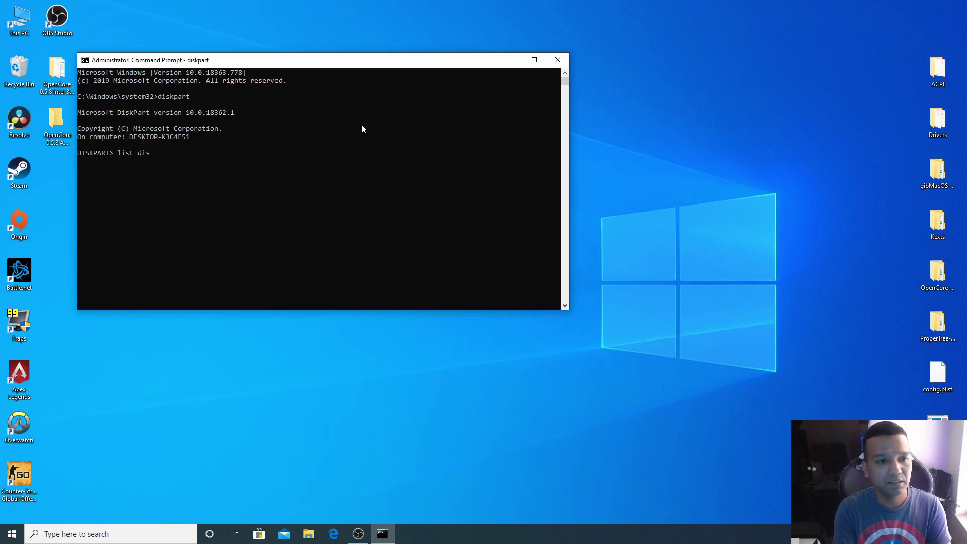
pyautogui.write('k')
pyautogui.press('Return')
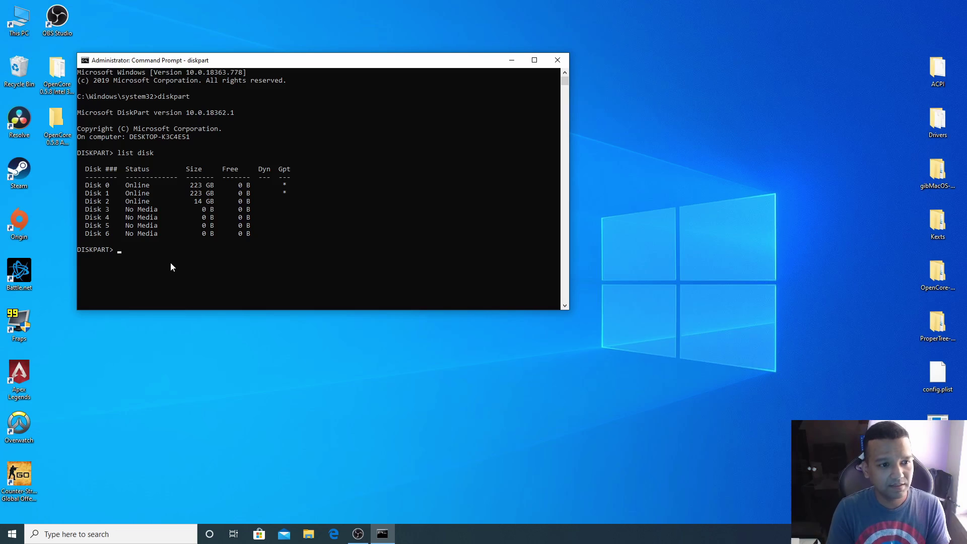
# In DiskPart run select disk 2, clean, create partition primary and format fs=fat32 quick.
pyautogui.write('select disk 2')
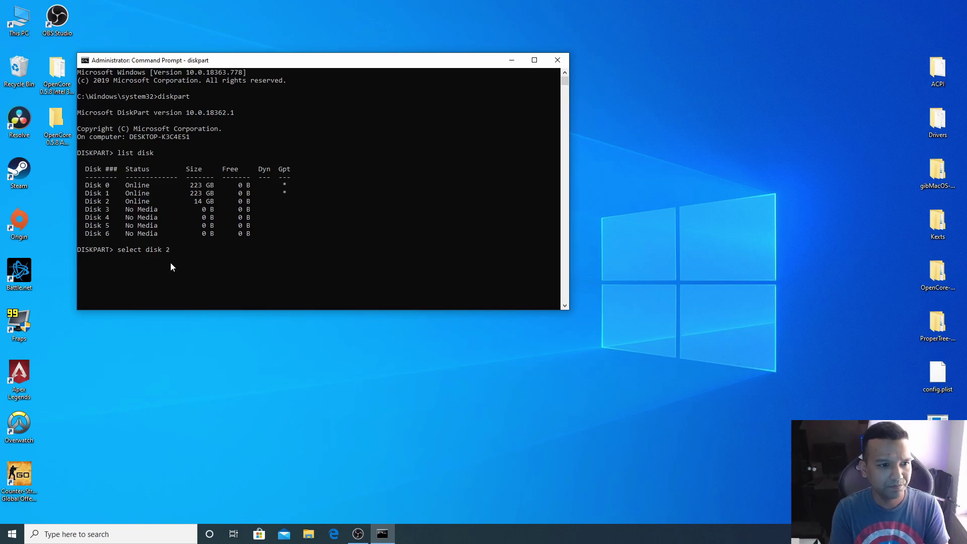
pyautogui.press('Return')
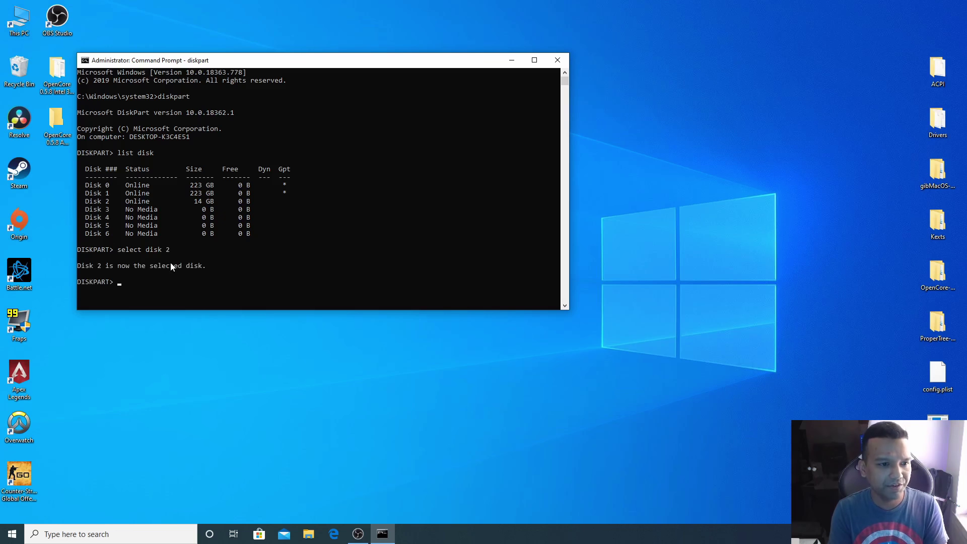
pyautogui.write('clean')
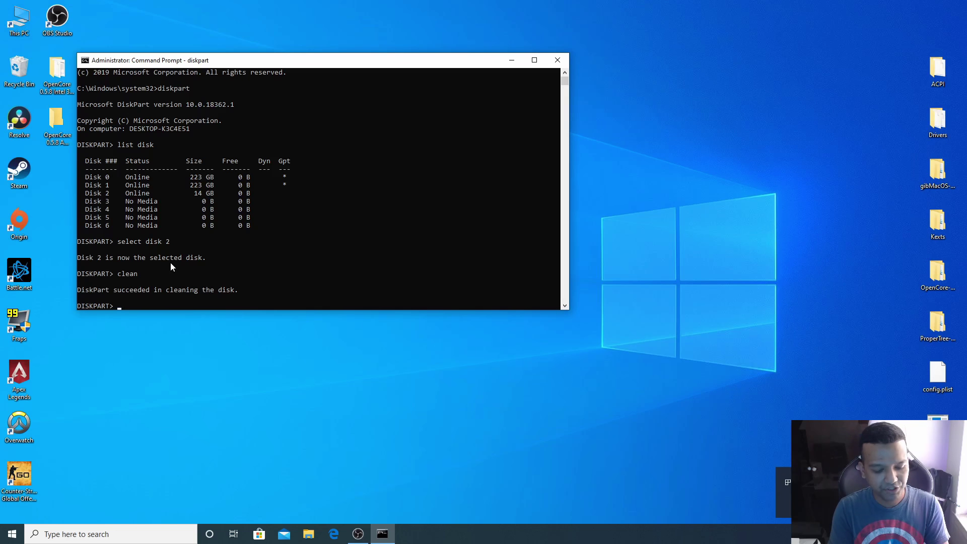
pyautogui.write('create partit')
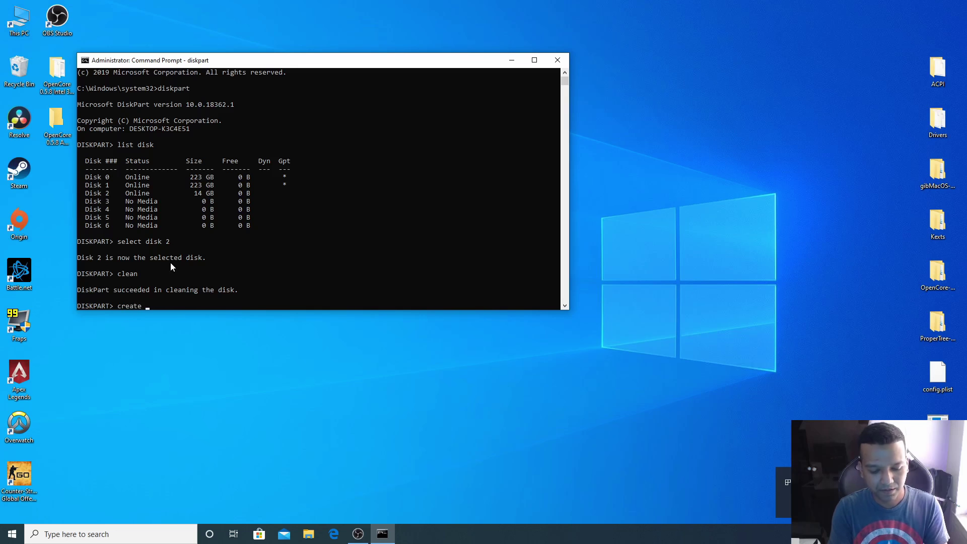
pyautogui.write('io')
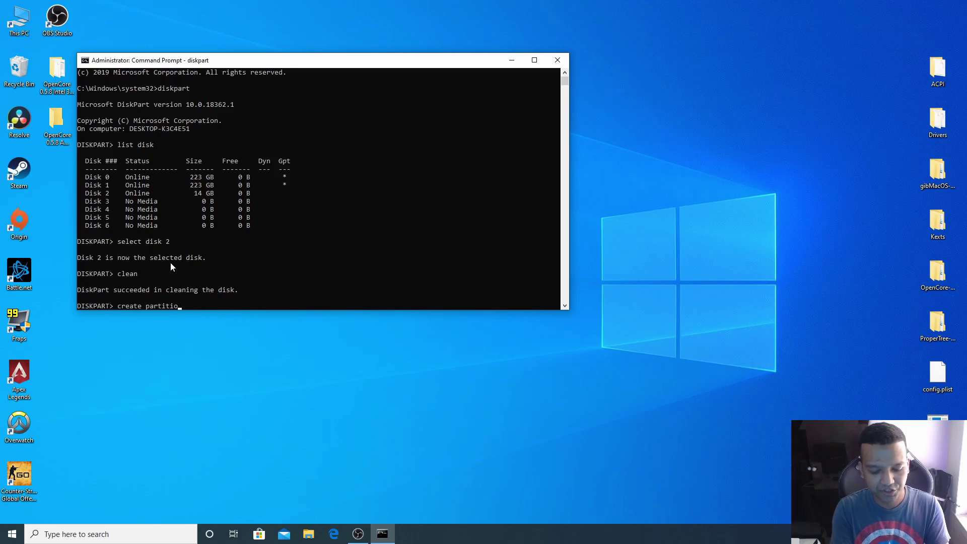
pyautogui.write('n pr')
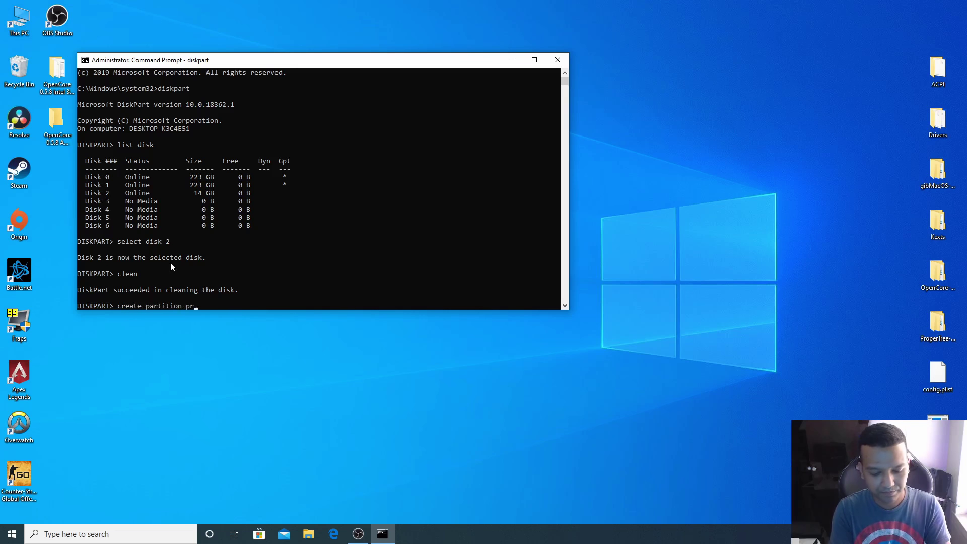
pyautogui.write('imary')
pyautogui.press('Return')
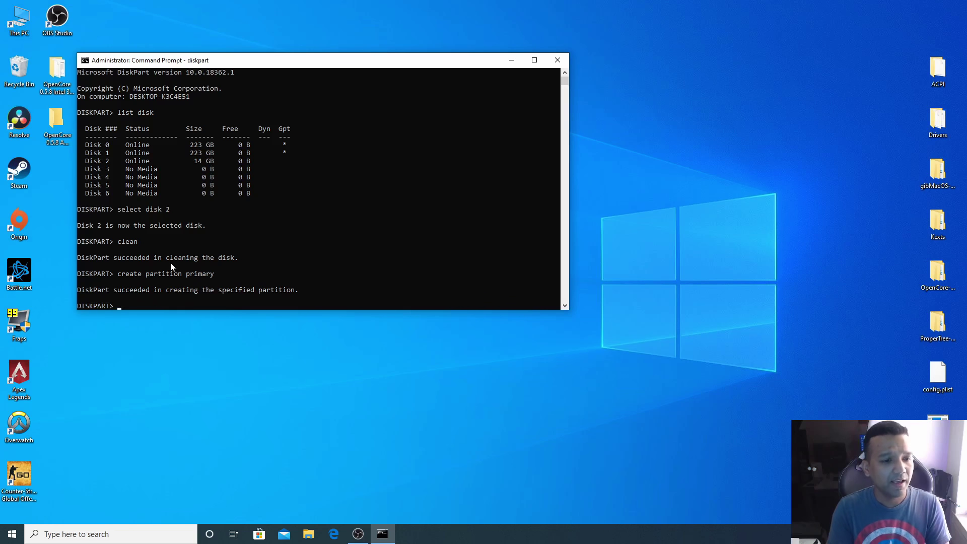
pyautogui.write('format ')
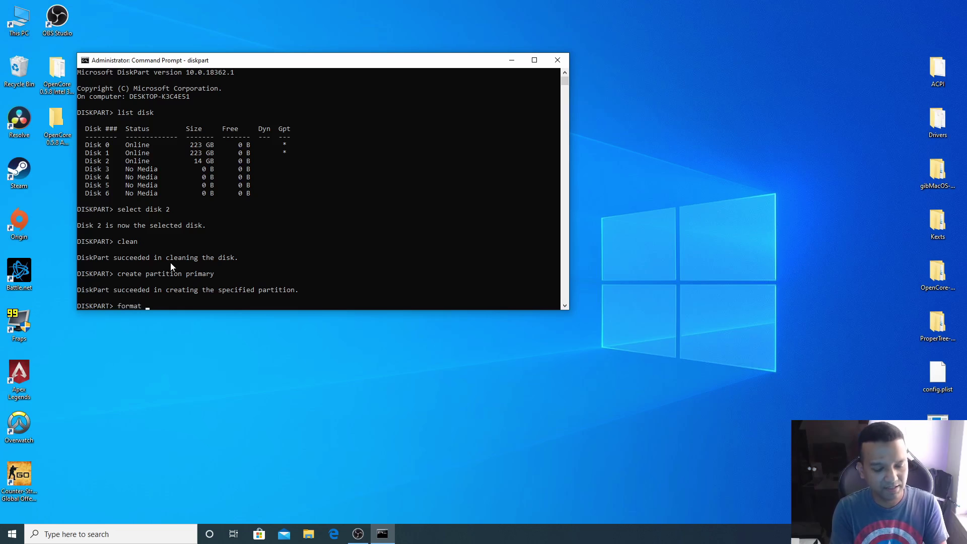
pyautogui.write('fs=')
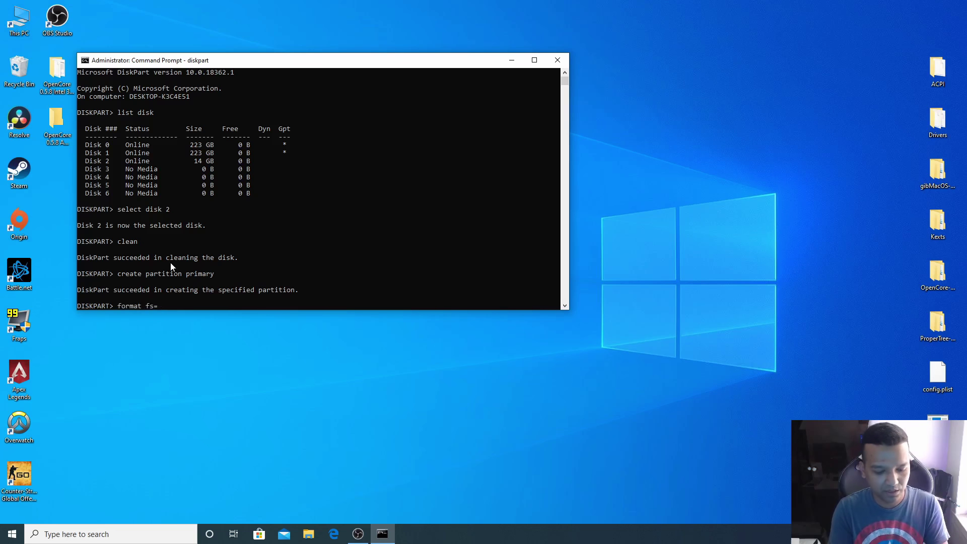
pyautogui.write('fat3')
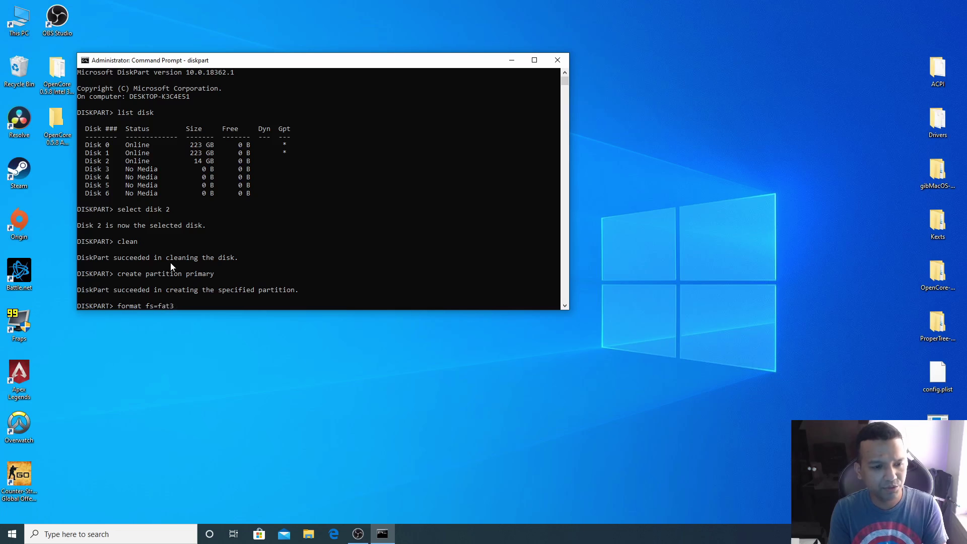
pyautogui.write('2 quick')
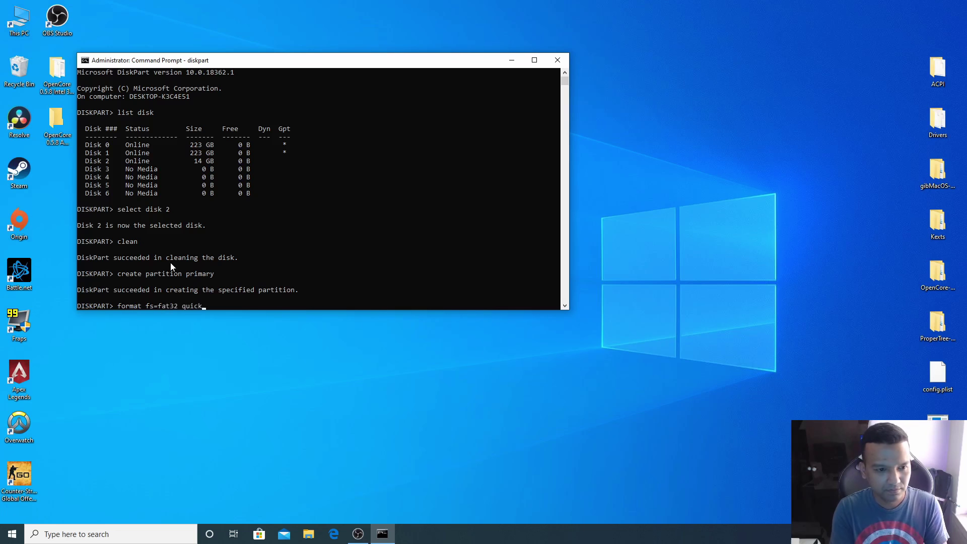
pyautogui.press('Return')
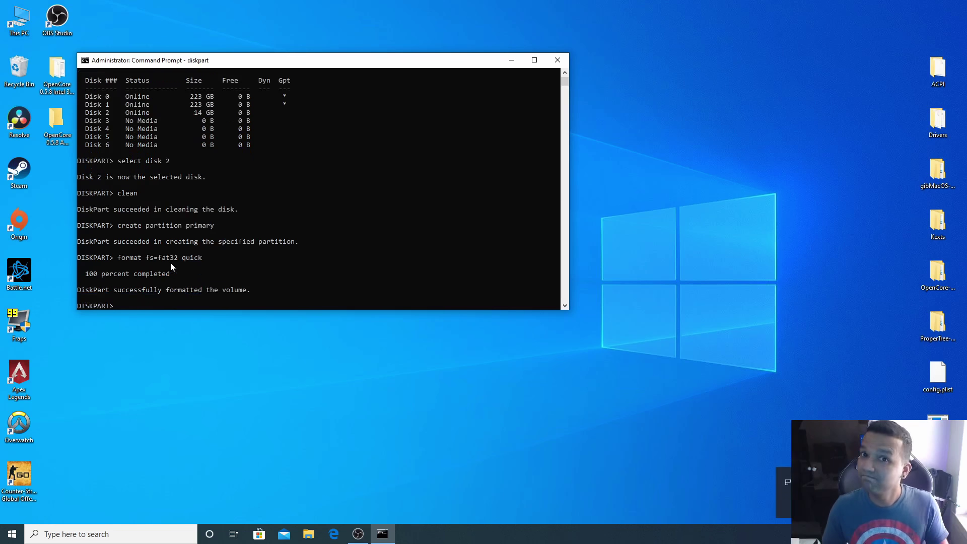
# Close Command Prompt, open gibMacOS-master and run gibMacOS.bat as administrator.
pyautogui.click(557, 61)
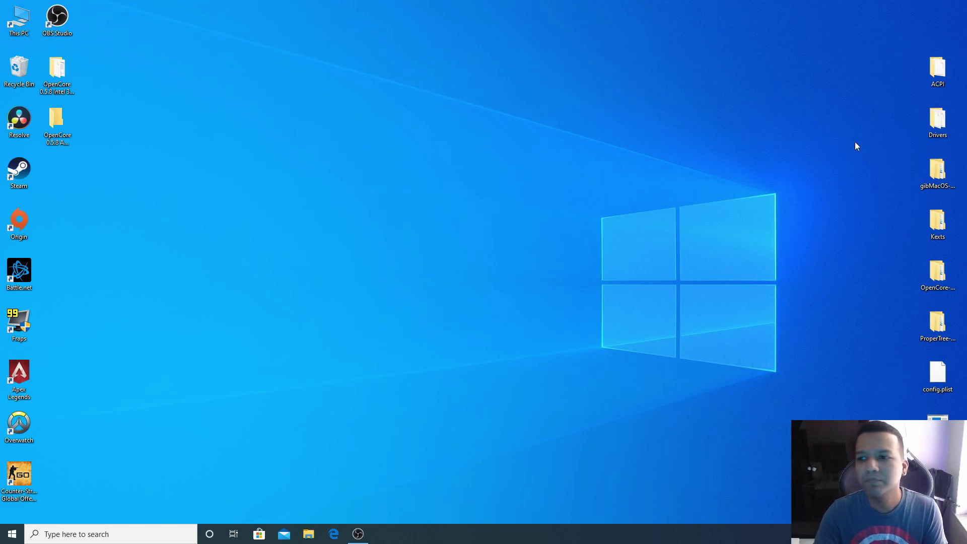
pyautogui.doubleClick(946, 185)
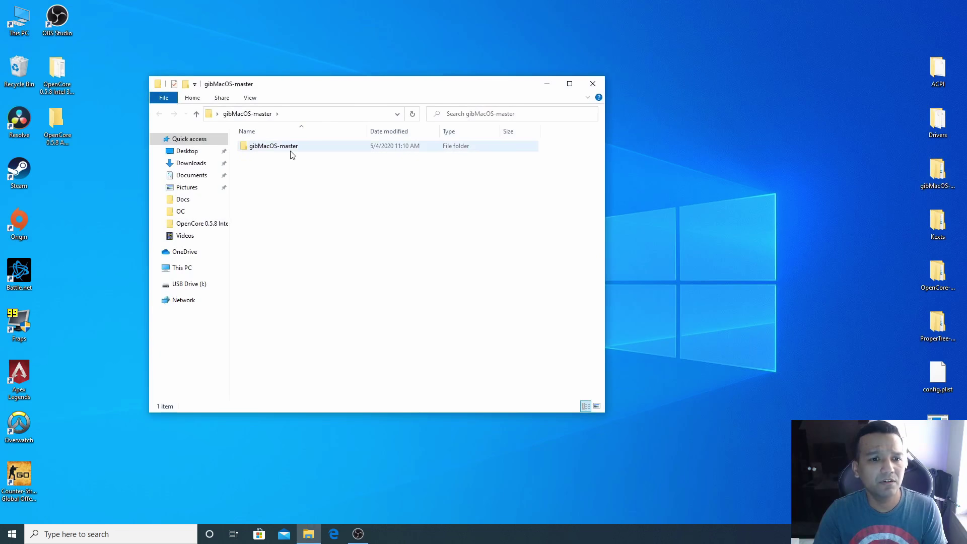
pyautogui.doubleClick(290, 147)
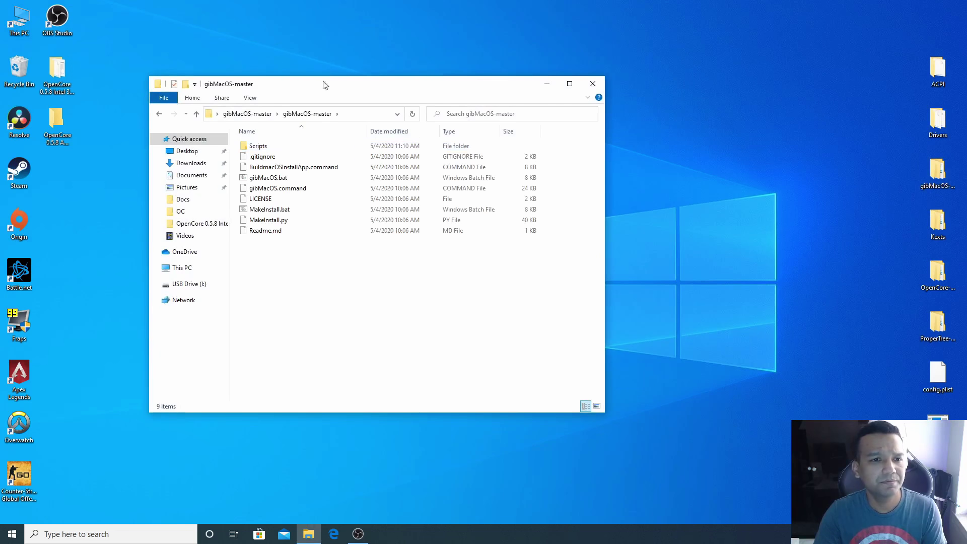
pyautogui.moveTo(331, 90); pyautogui.dragTo(328, 61)
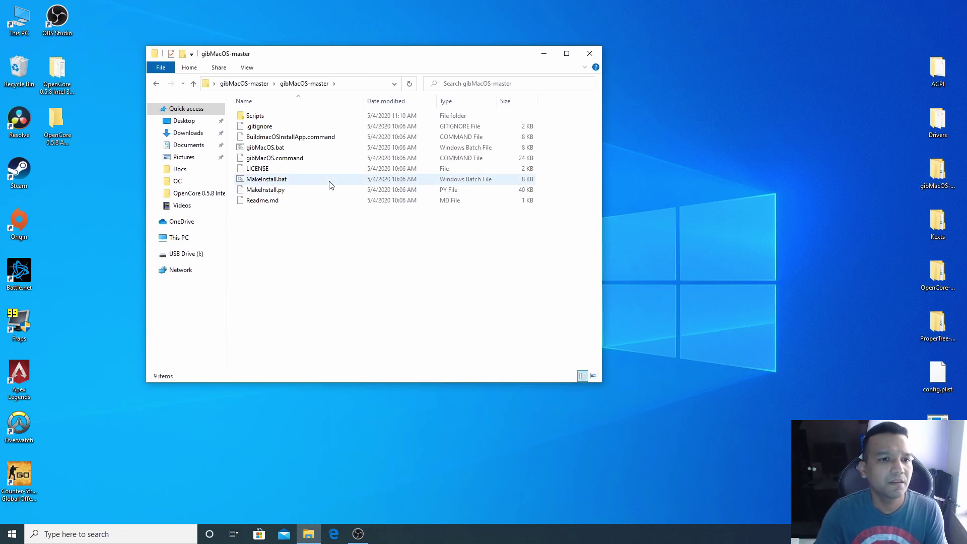
pyautogui.rightClick(278, 151)
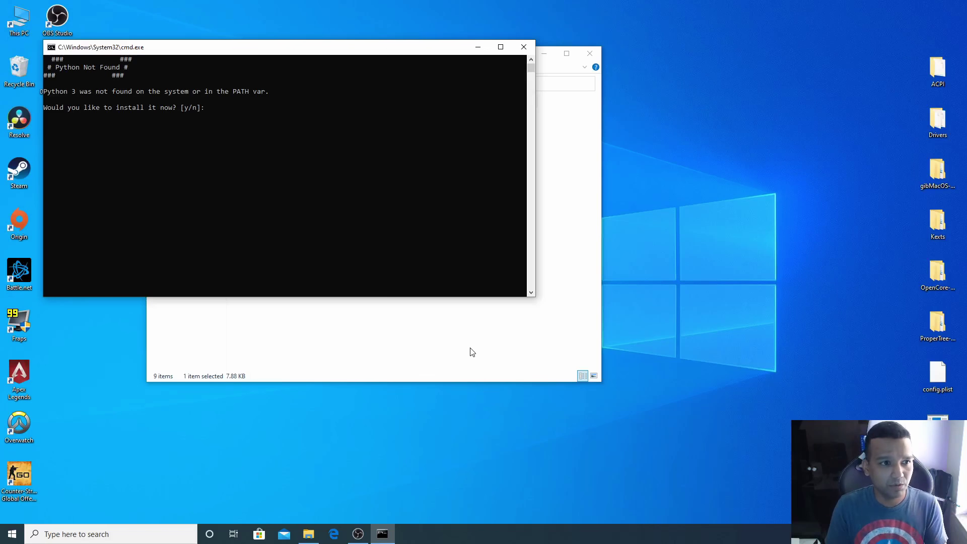
# Answer y to install Python 3 so gibMacOS displays its macOS product list.
pyautogui.write('y')
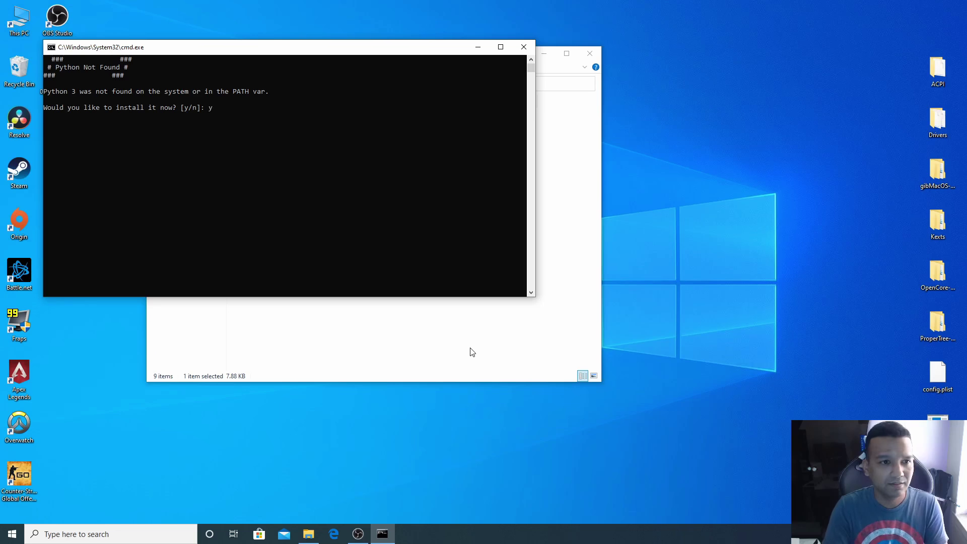
pyautogui.press('Return')
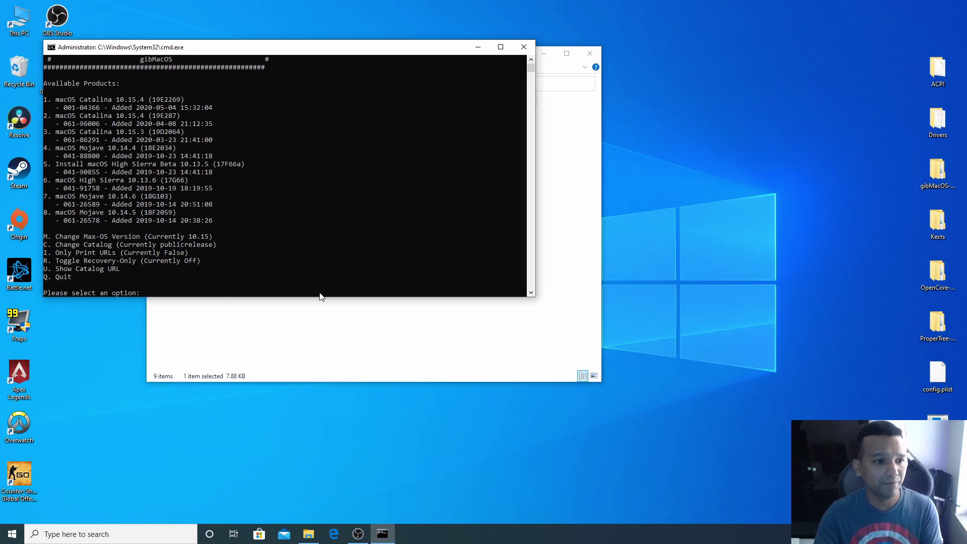
# Enable Recovery-Only mode and download product 7, the Catalina 10.15.4 (19E287) recovery package.
pyautogui.write('r')
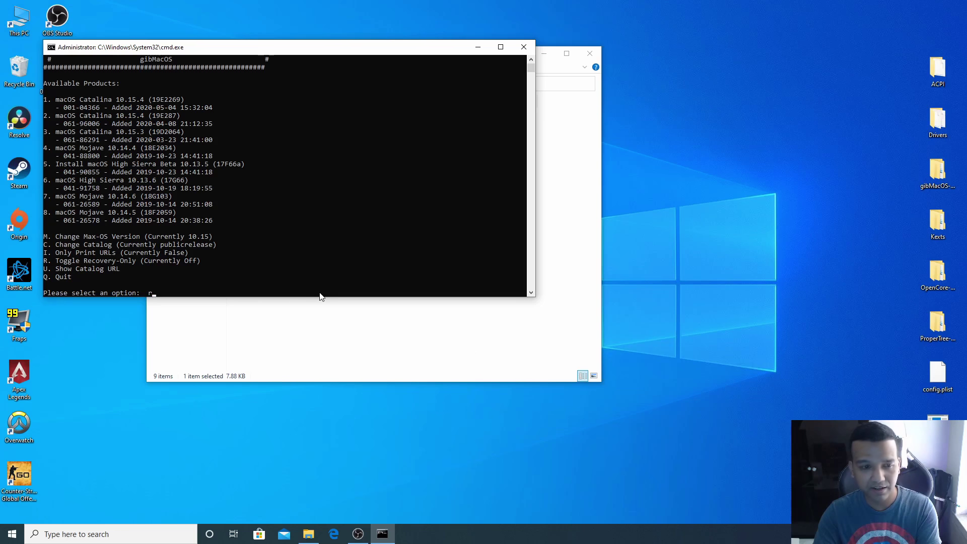
pyautogui.press('Return')
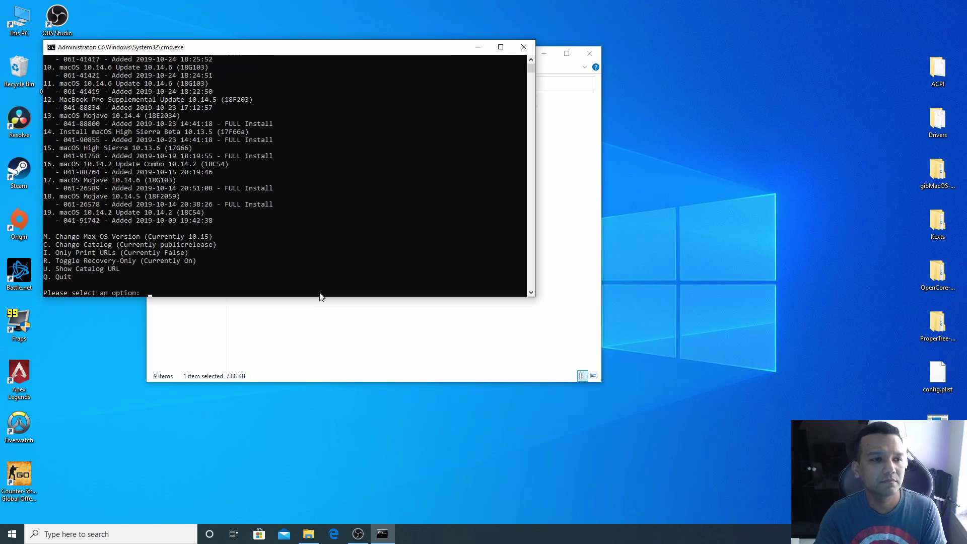
pyautogui.scroll(6, 389, 265)
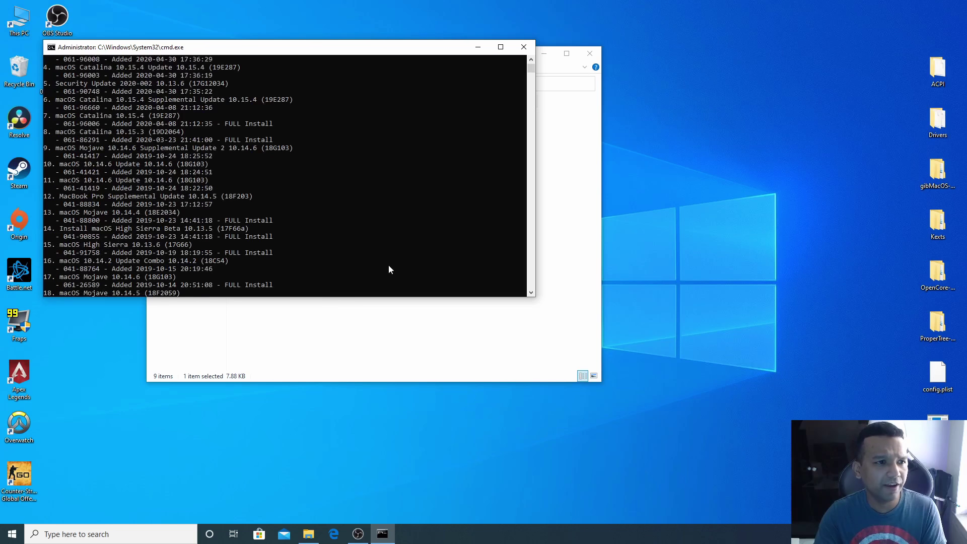
pyautogui.moveTo(272, 171); pyautogui.dragTo(196, 161)
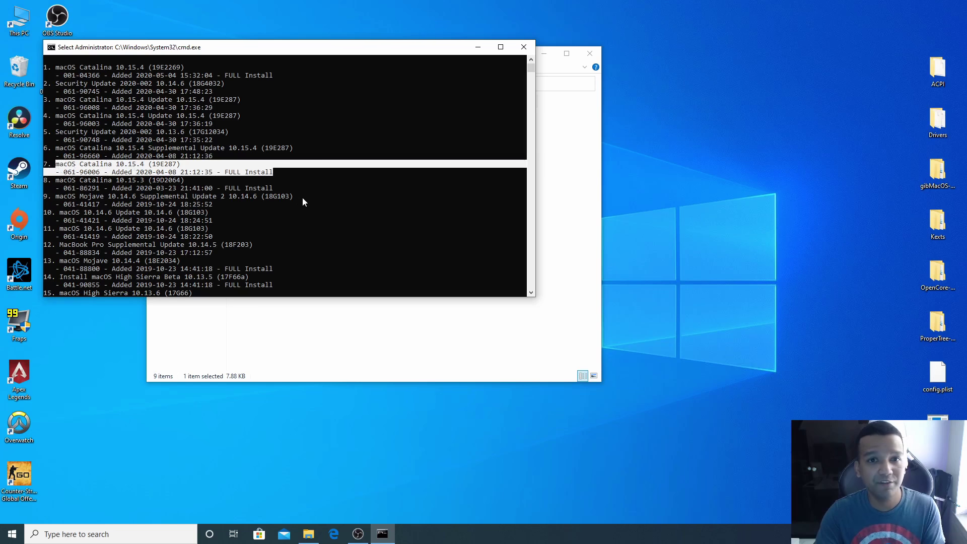
pyautogui.scroll(-7, 303, 195)
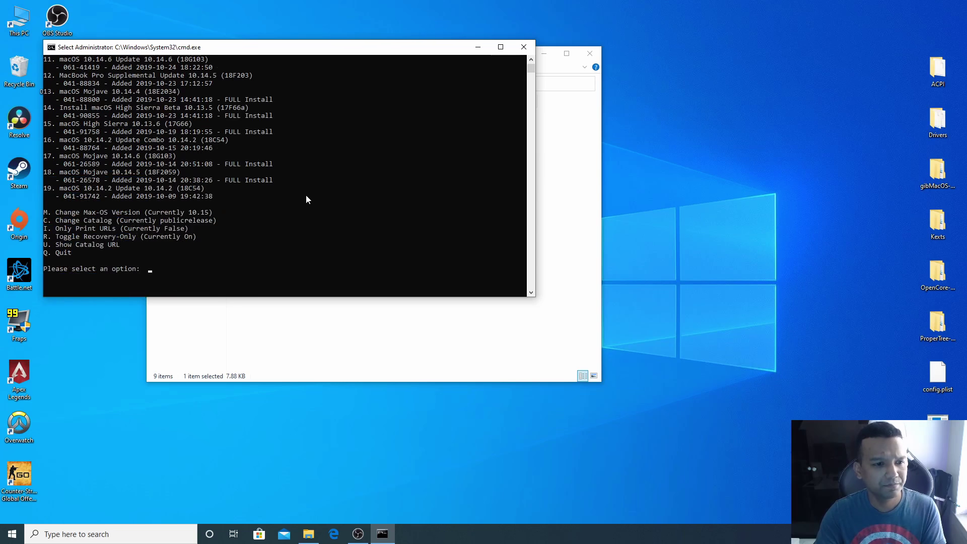
pyautogui.write('7')
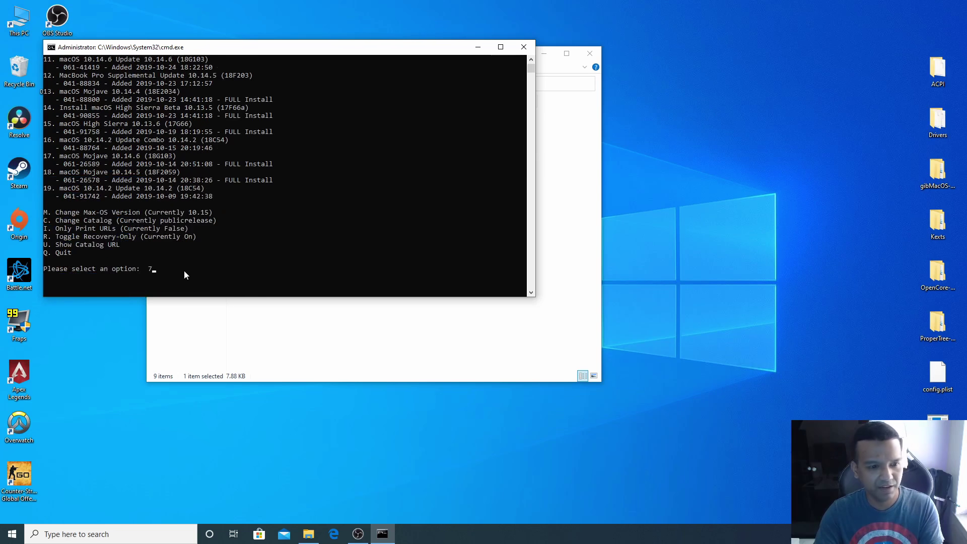
pyautogui.press('Return')
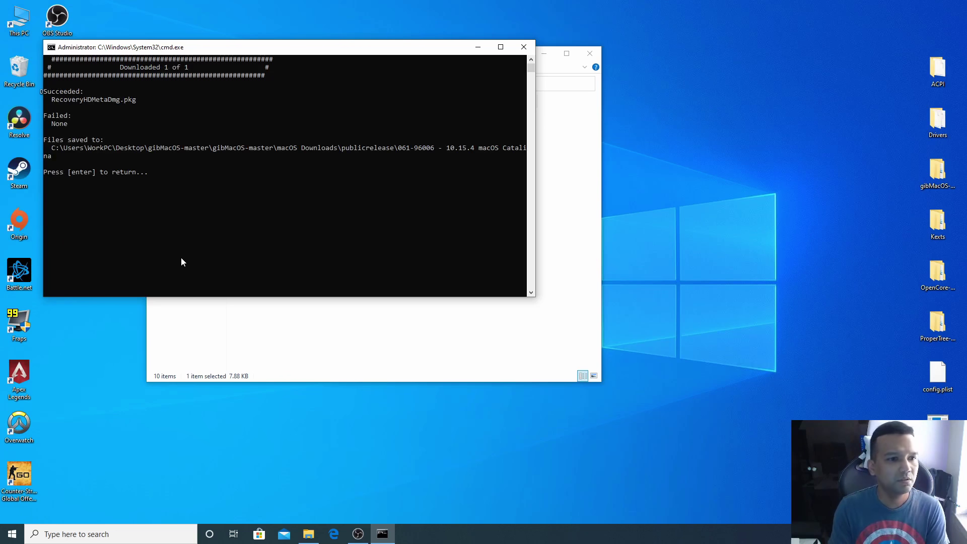
pyautogui.press('Return')
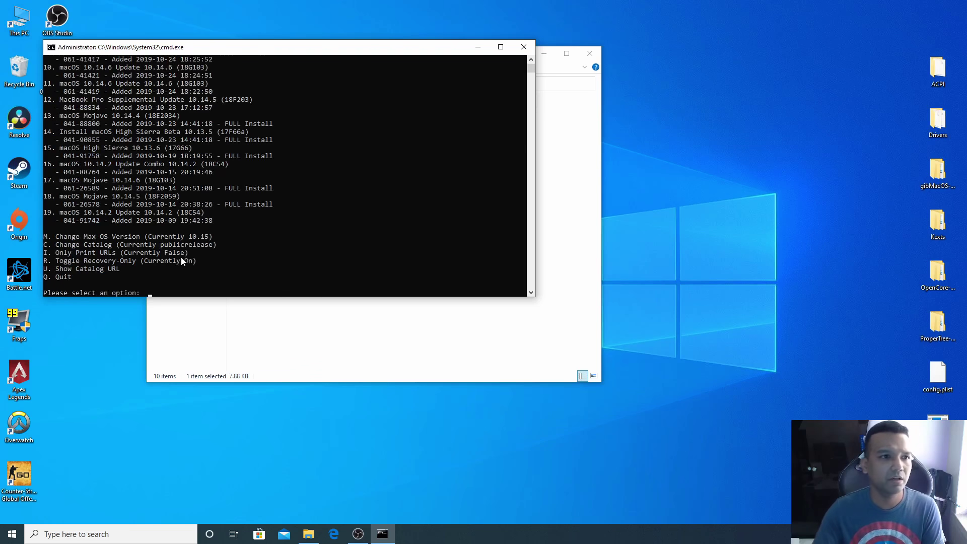
# Close the gibMacOS console, run MakeInstall.bat as administrator and dismiss its ddrelease64.exe error.
pyautogui.click(519, 48)
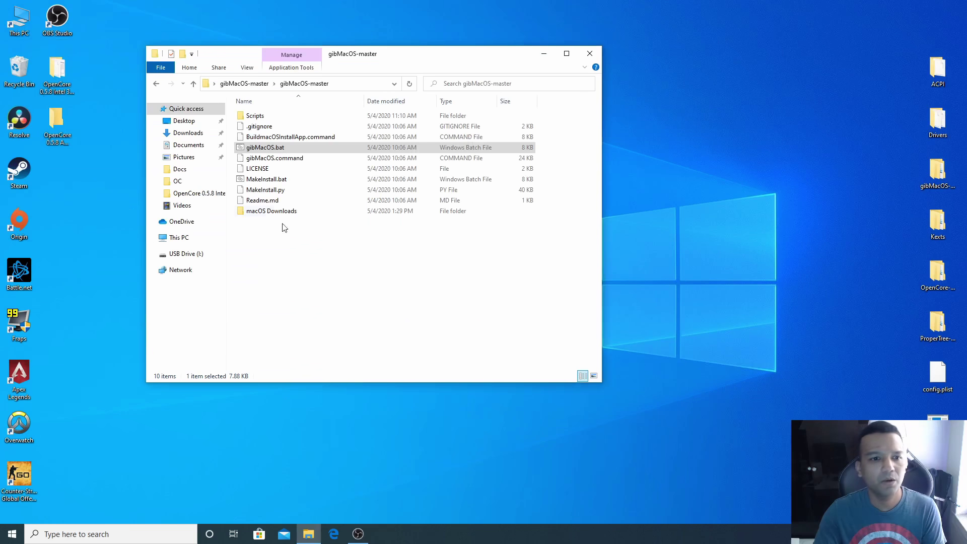
pyautogui.click(291, 265)
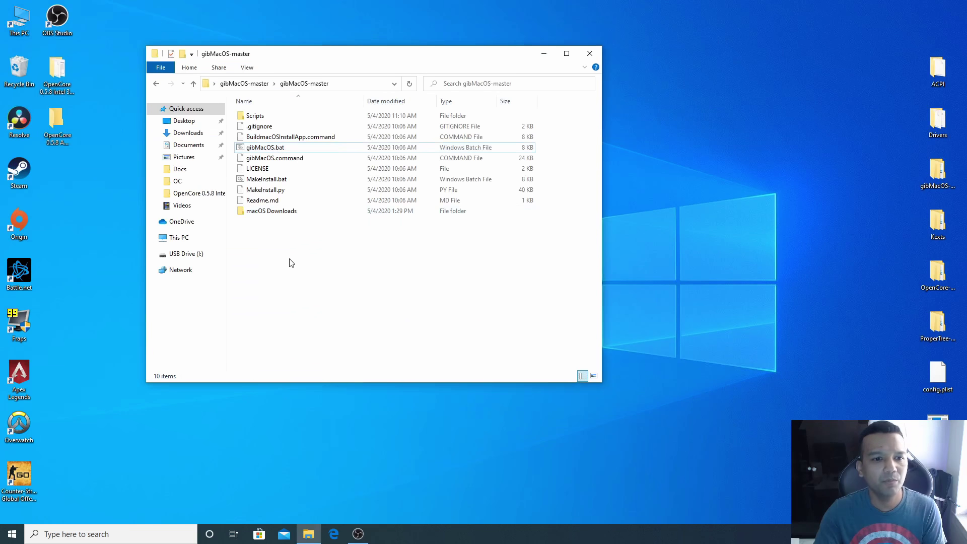
pyautogui.rightClick(270, 180)
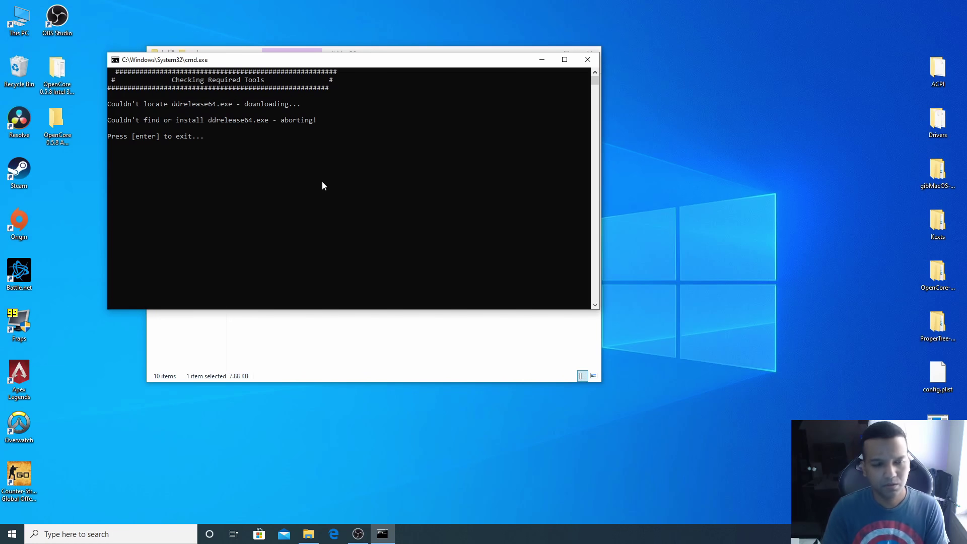
pyautogui.press('Return')
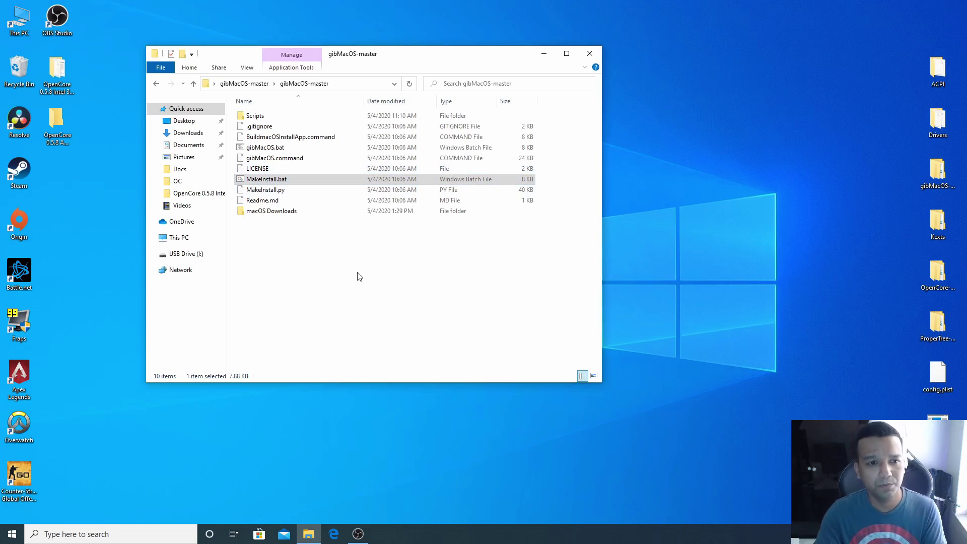
pyautogui.click(938, 426)
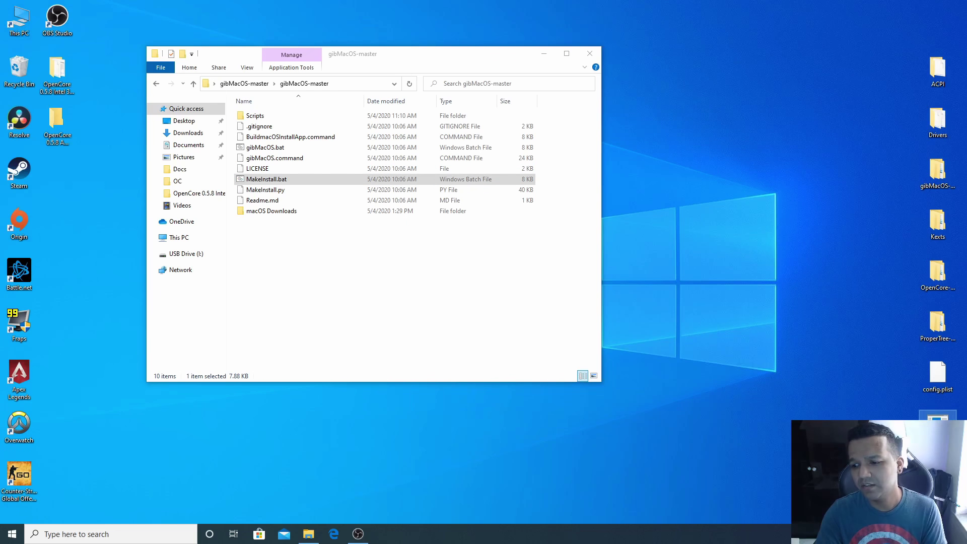
pyautogui.click(260, 217)
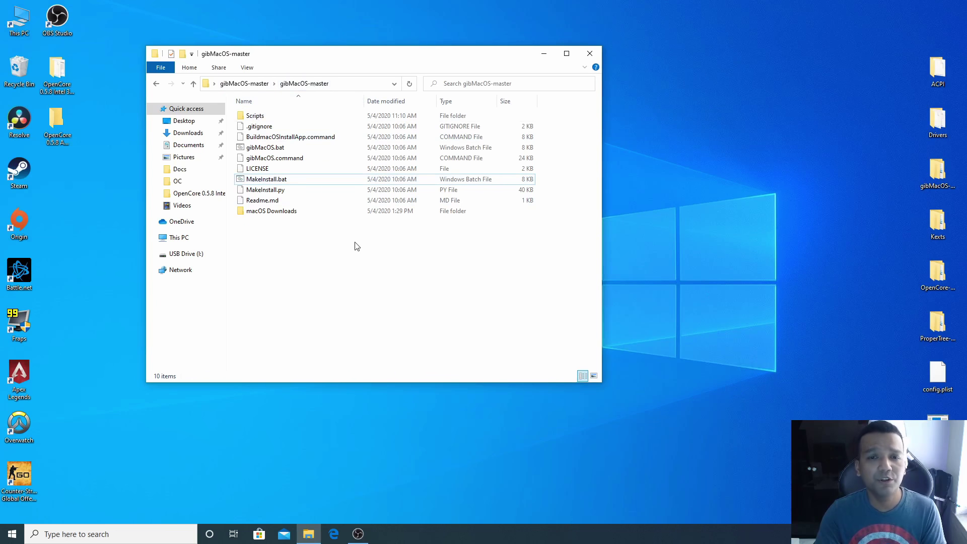
# Move ddrelease64.exe from the desktop into Scripts and rerun MakeInstall.bat as administrator.
pyautogui.doubleClick(252, 117)
pyautogui.click(937, 417)
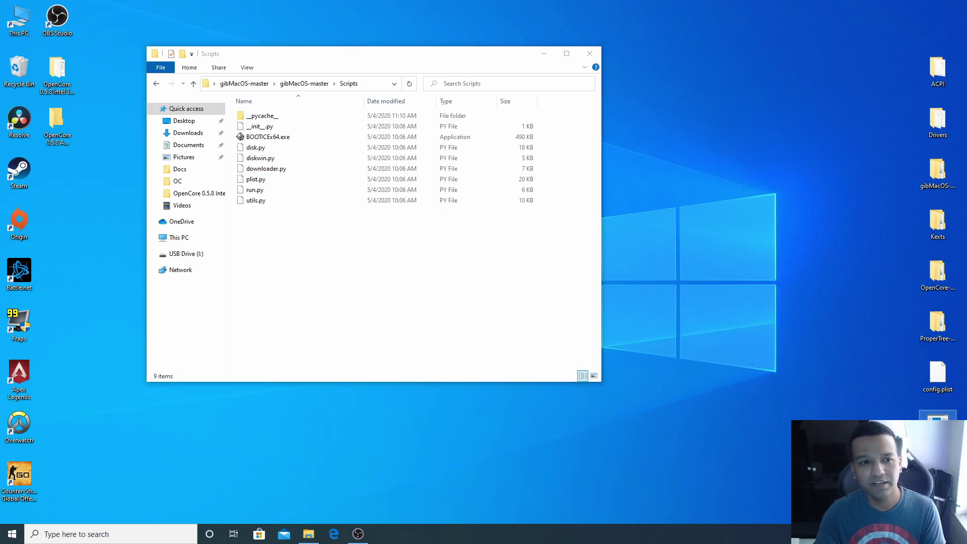
pyautogui.moveTo(938, 417); pyautogui.dragTo(406, 296)
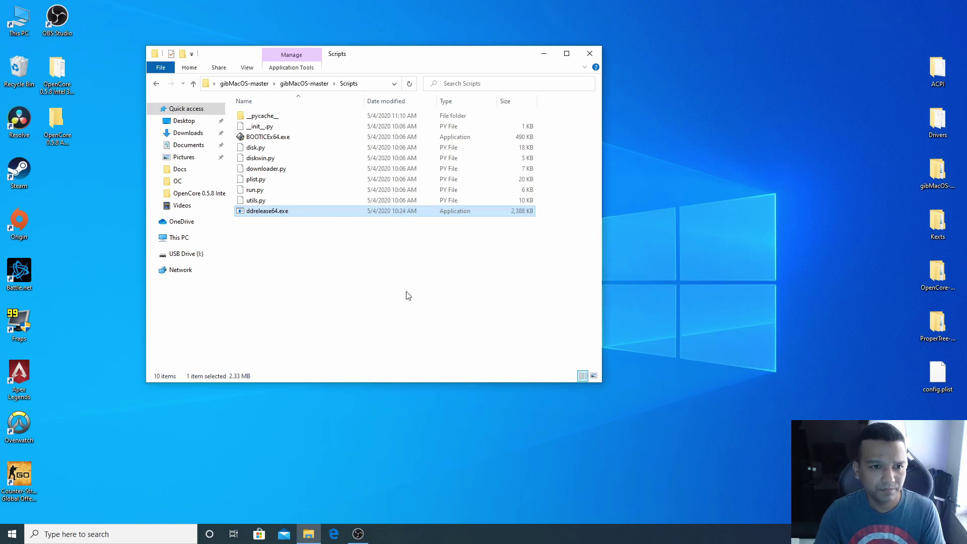
pyautogui.click(156, 84)
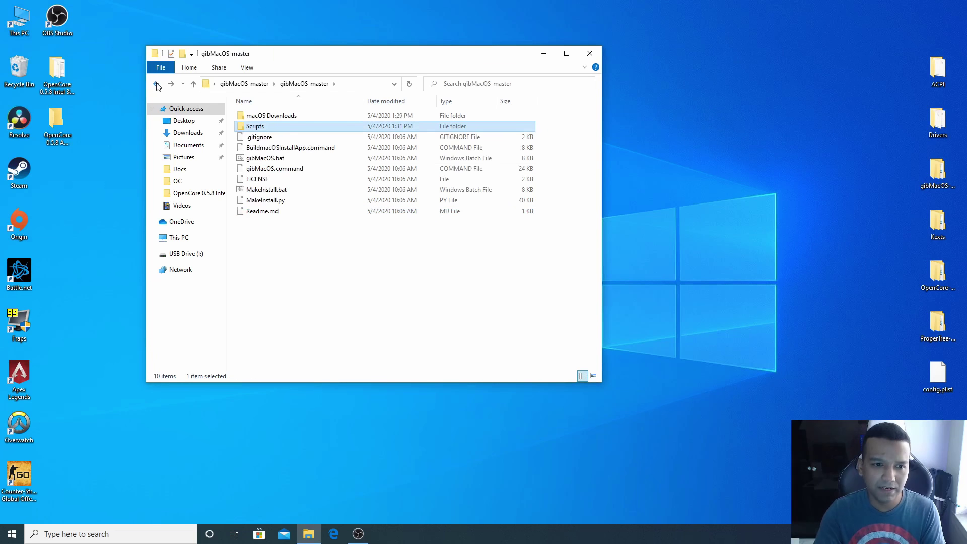
pyautogui.rightClick(285, 195)
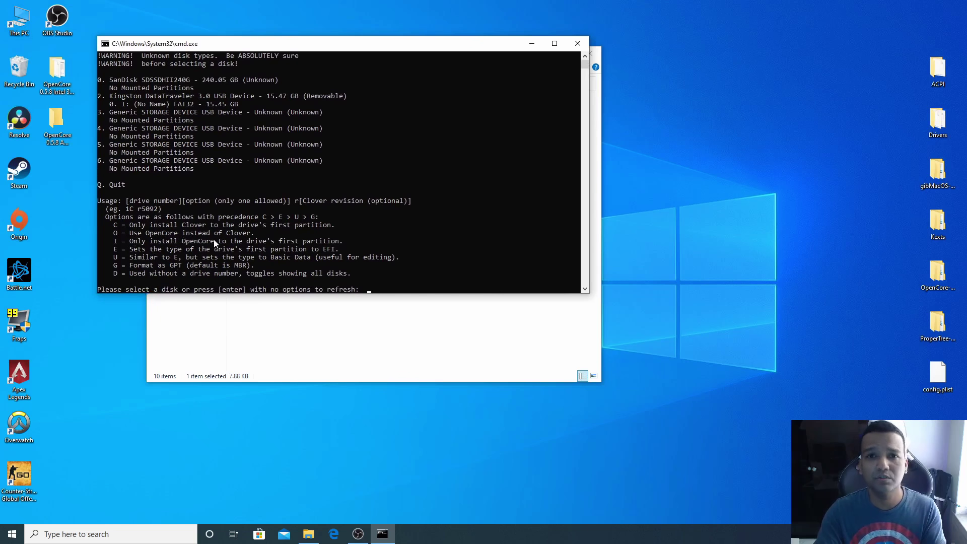
# Enter 2o for the Kingston DataTraveler disk and confirm y to erase it for OpenCore.
pyautogui.click(100, 96)
pyautogui.moveTo(114, 97); pyautogui.dragTo(212, 101)
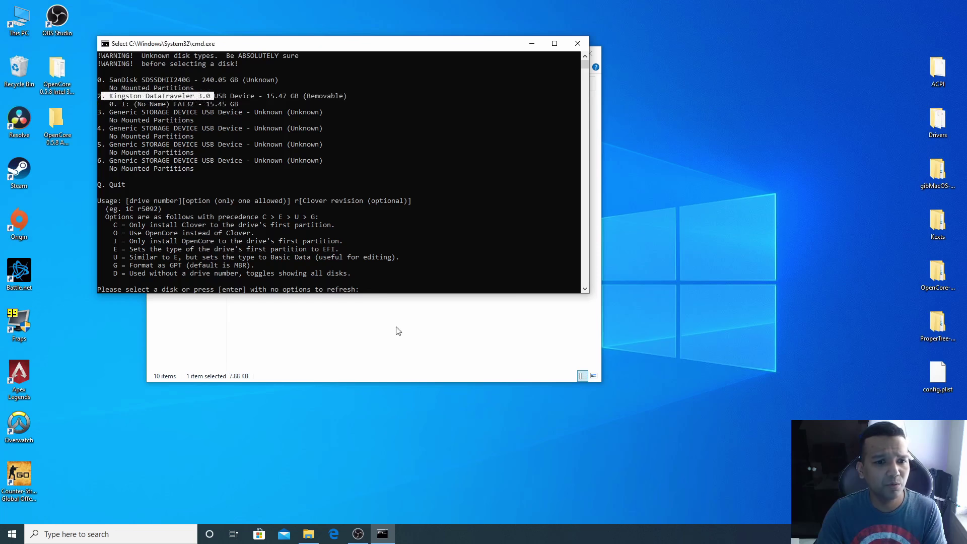
pyautogui.click(375, 290)
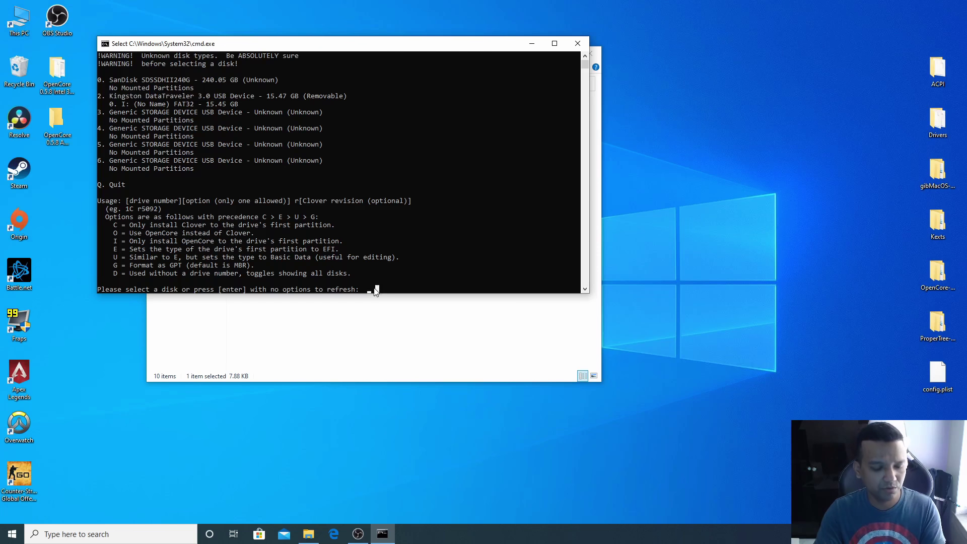
pyautogui.press('Escape')
pyautogui.write('2')
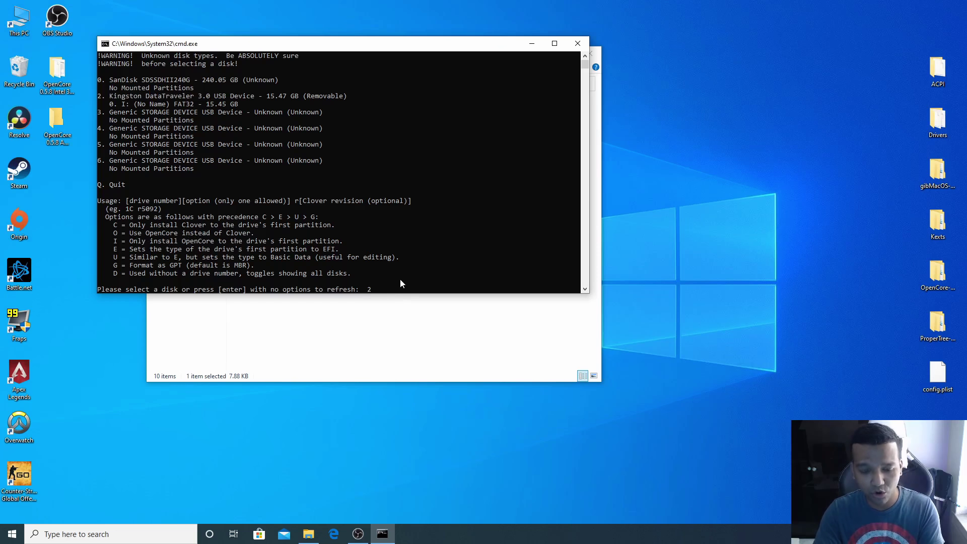
pyautogui.write('o')
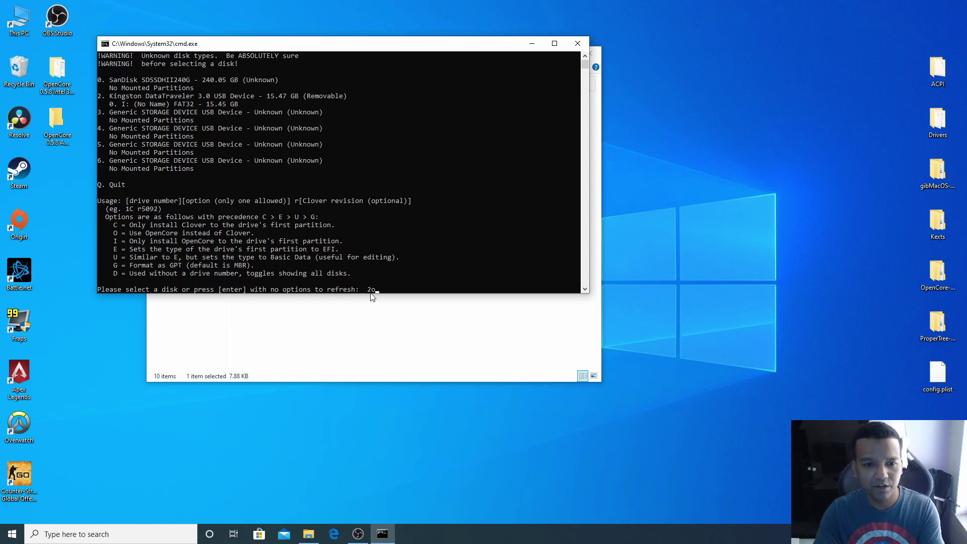
pyautogui.press('Return')
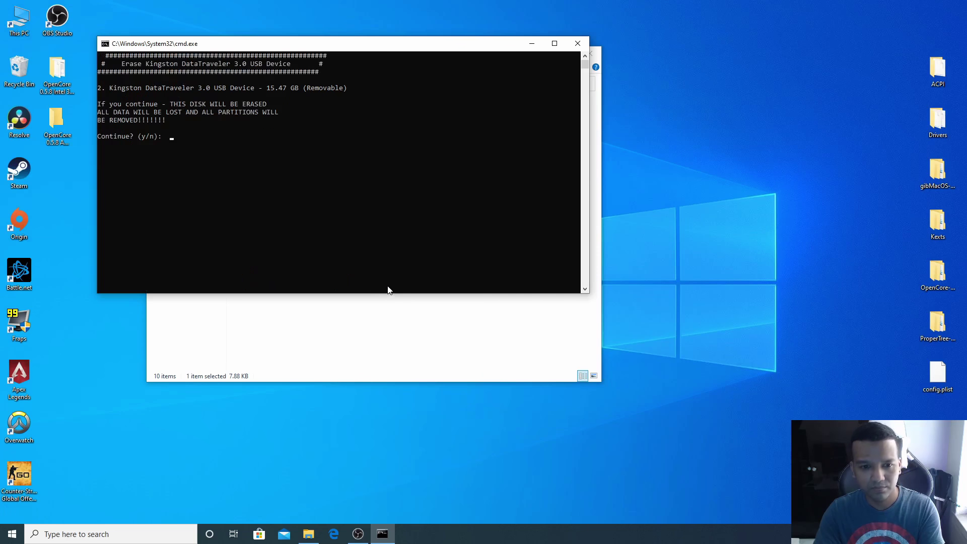
pyautogui.write('y')
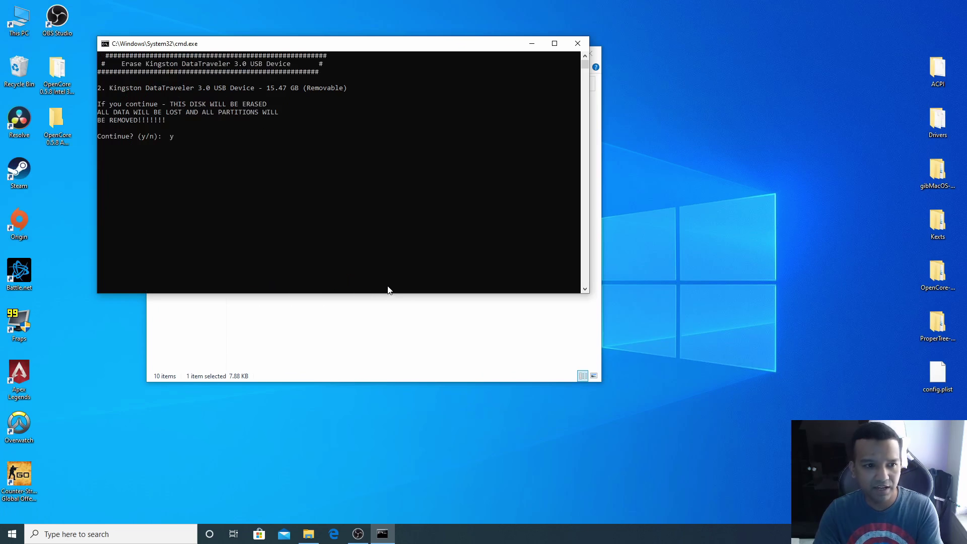
pyautogui.press('Return')
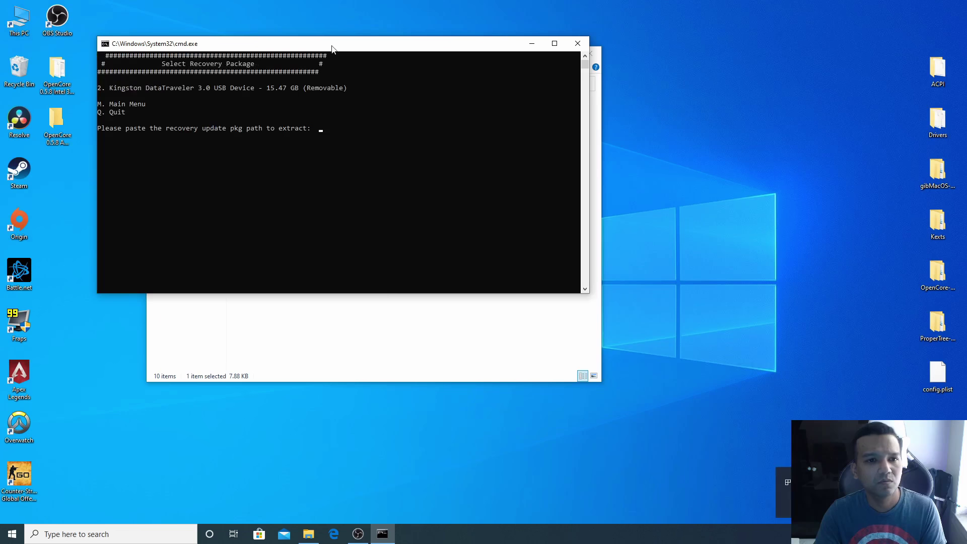
# Place the console and File Explorer side by side, then open macOS Downloads > publicrelease > 061-96006.
pyautogui.moveTo(351, 49); pyautogui.dragTo(288, 71)
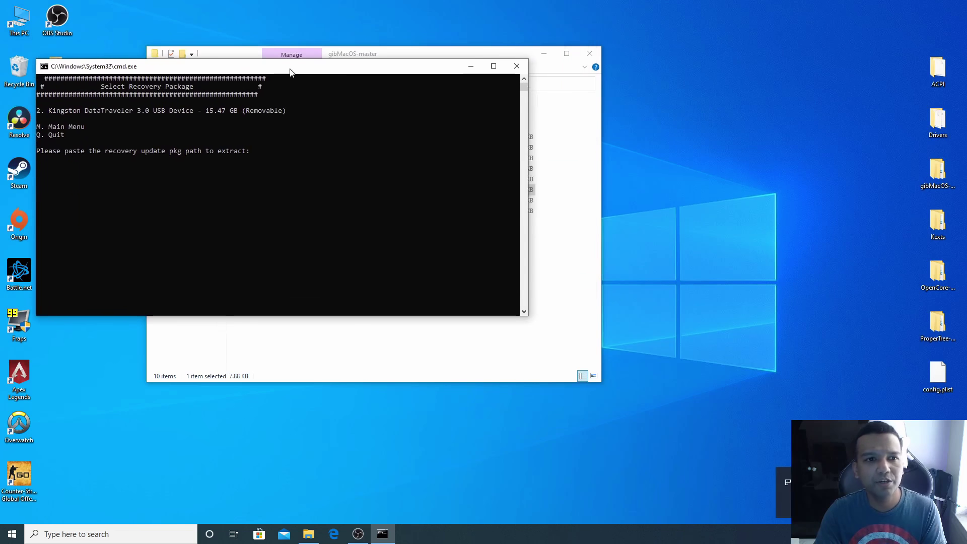
pyautogui.click(447, 55)
pyautogui.moveTo(447, 54); pyautogui.dragTo(741, 55)
pyautogui.click(503, 120)
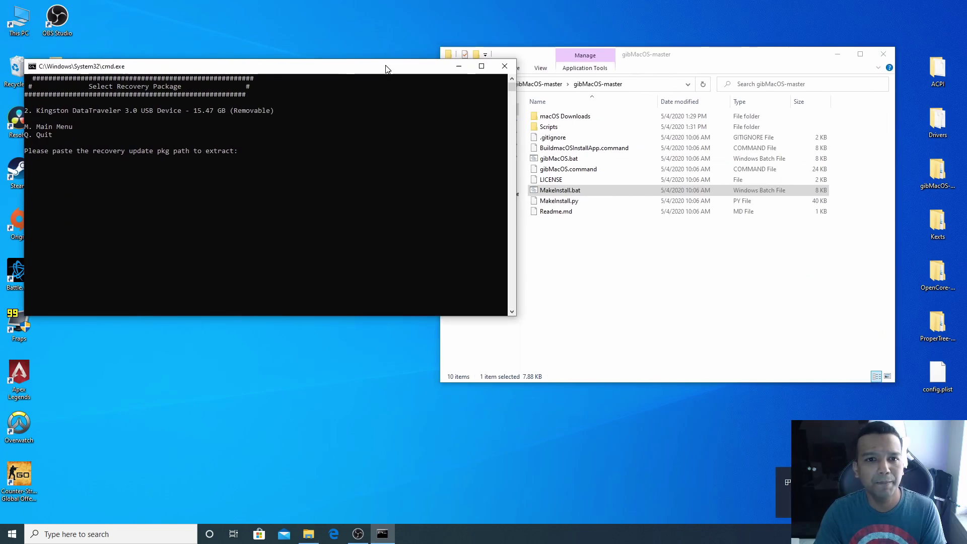
pyautogui.moveTo(515, 122); pyautogui.dragTo(432, 122)
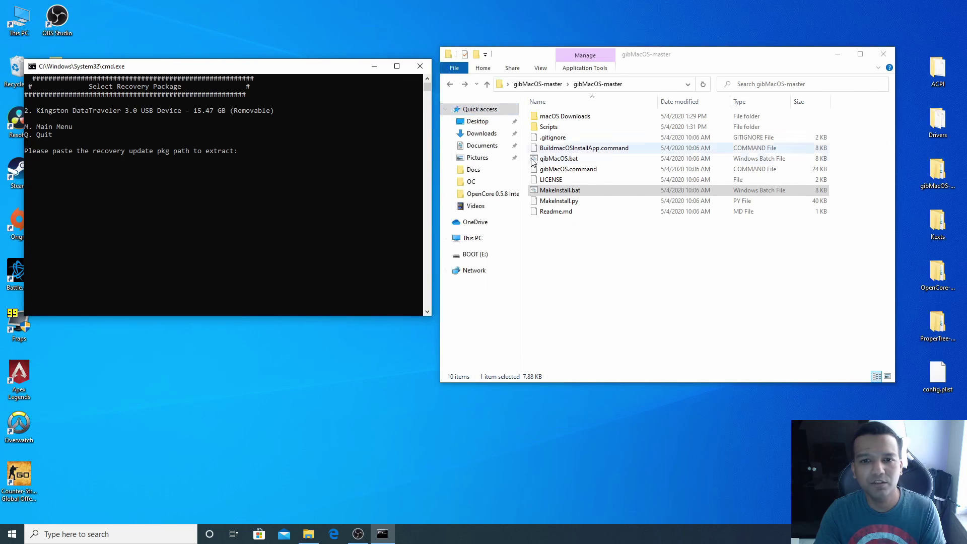
pyautogui.click(564, 119)
pyautogui.doubleClick(563, 119)
pyautogui.doubleClick(564, 119)
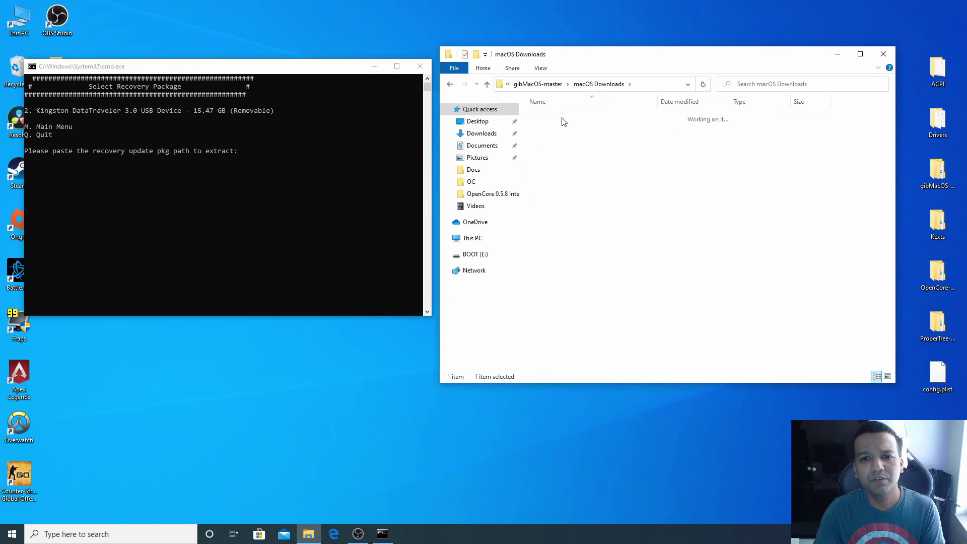
pyautogui.doubleClick(569, 120)
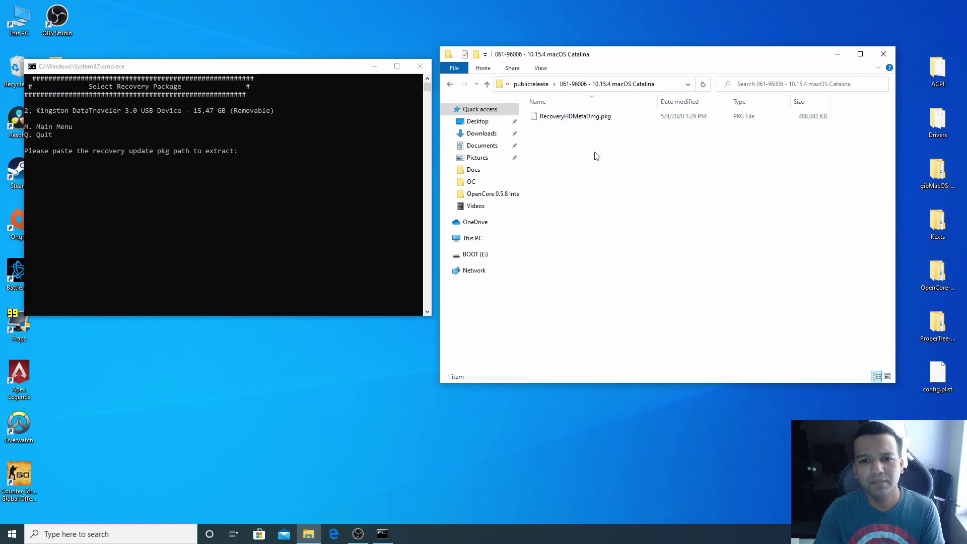
# Copy the RecoveryHDMetaDmg.pkg path and paste it at the console prompt to start extraction.
pyautogui.click(574, 118)
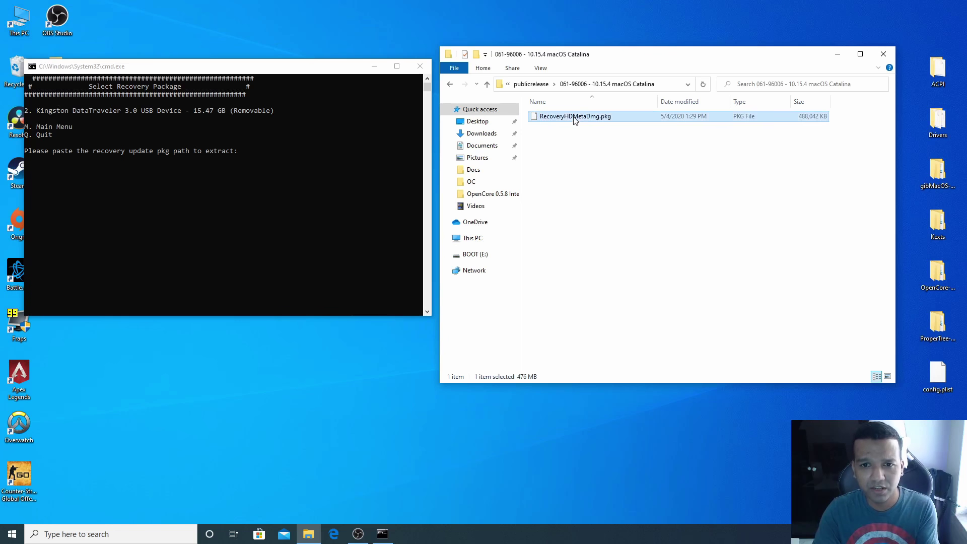
pyautogui.click(482, 69)
pyautogui.click(546, 94)
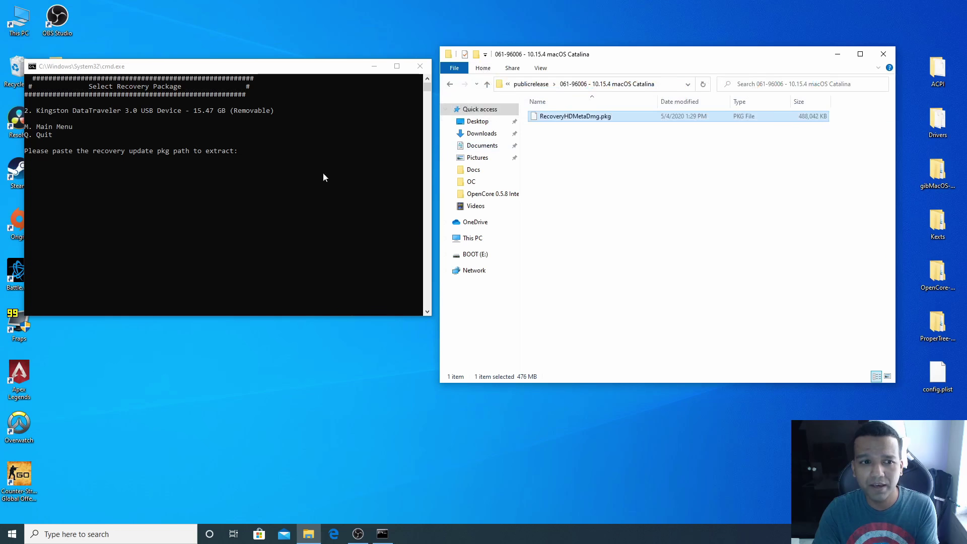
pyautogui.click(276, 164)
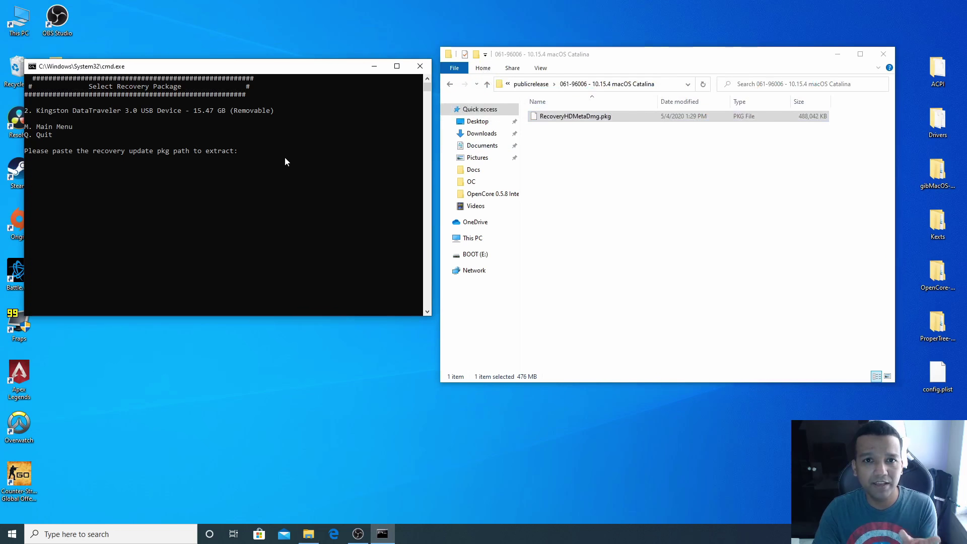
pyautogui.rightClick(257, 159)
pyautogui.press('Return')
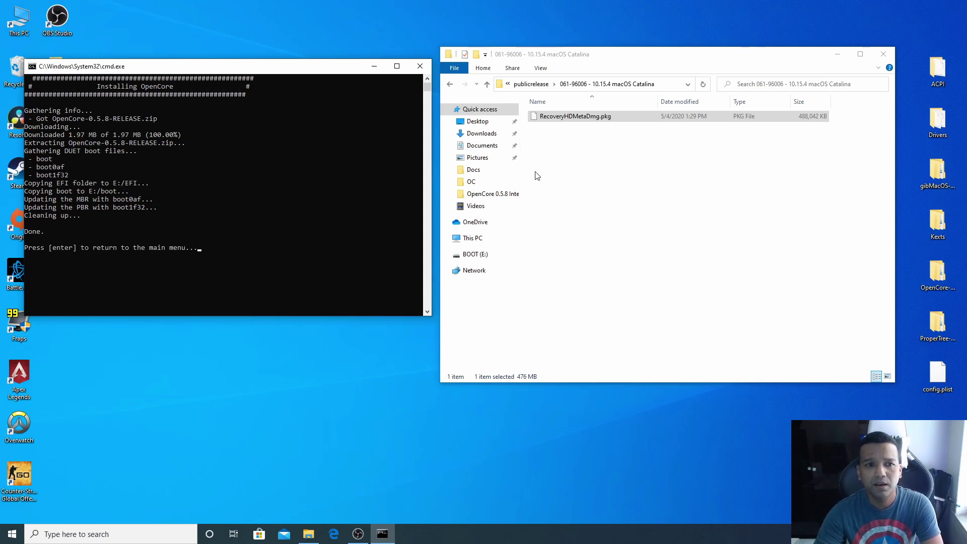
# Close the Command Prompt after the OpenCore 0.5.8 install reports Done.
pyautogui.click(421, 68)
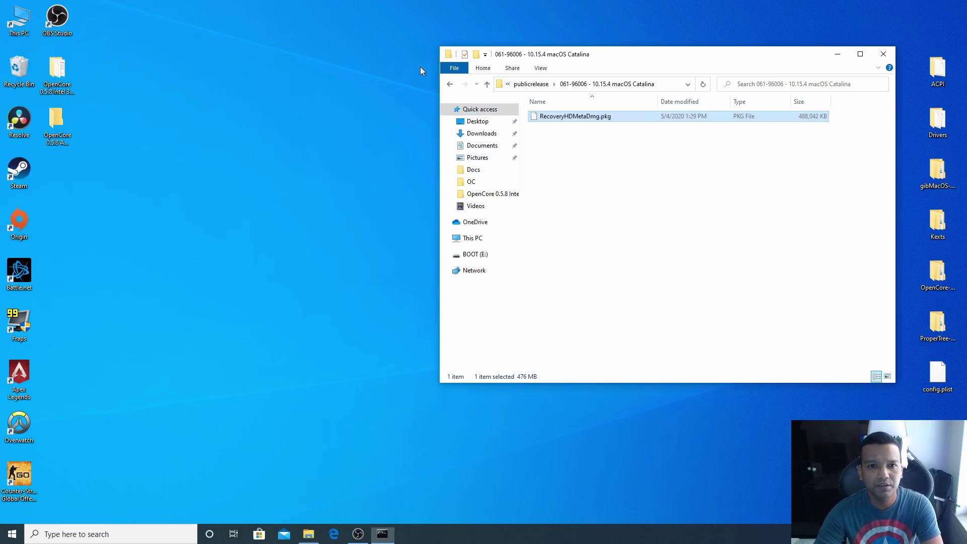
# Close the old Explorer window and browse This PC > BOOT (E:) > EFI > OC.
pyautogui.click(883, 53)
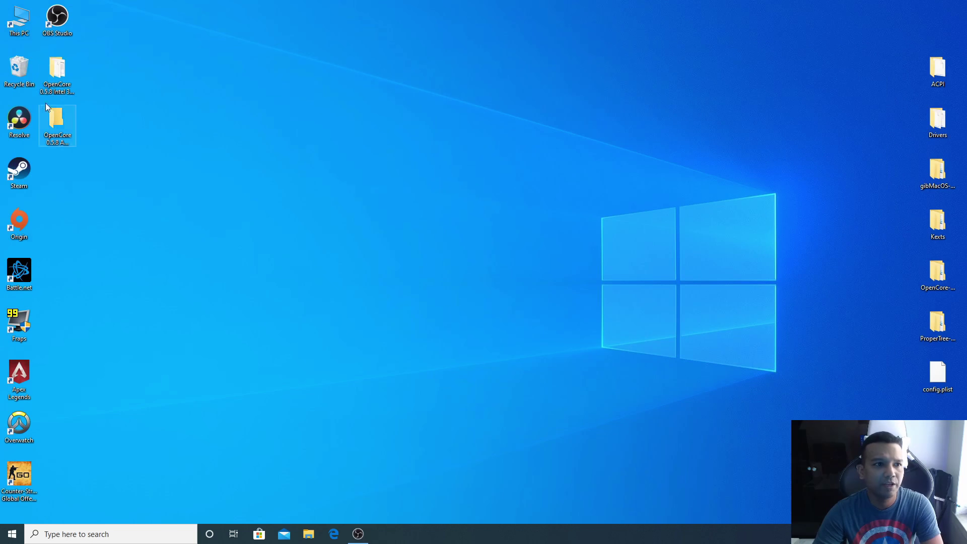
pyautogui.doubleClick(22, 25)
pyautogui.moveTo(569, 60); pyautogui.dragTo(375, 68)
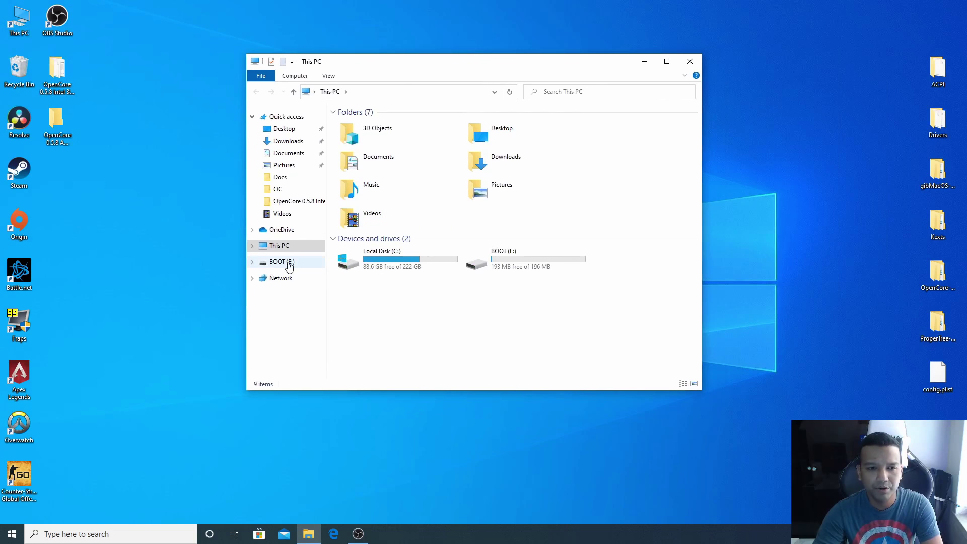
pyautogui.doubleClick(508, 262)
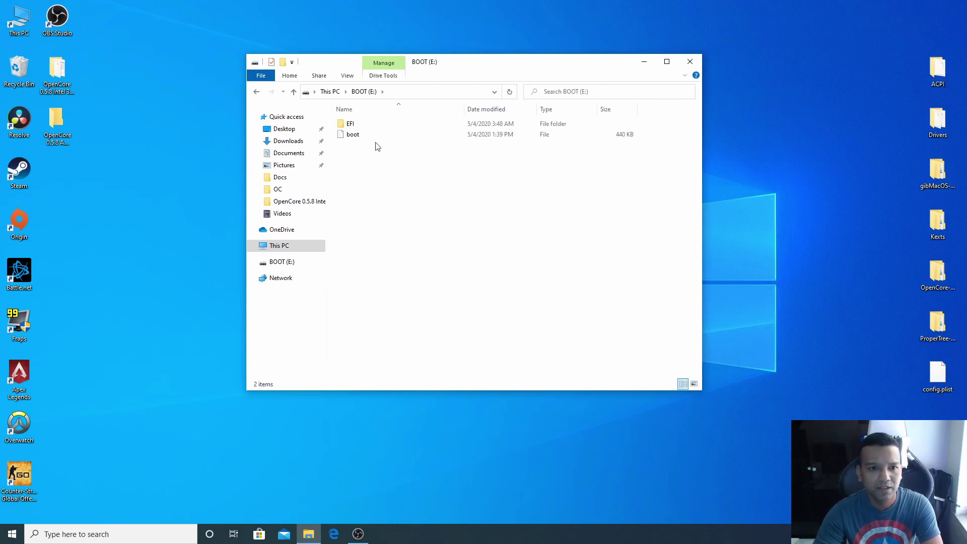
pyautogui.doubleClick(350, 126)
pyautogui.doubleClick(355, 134)
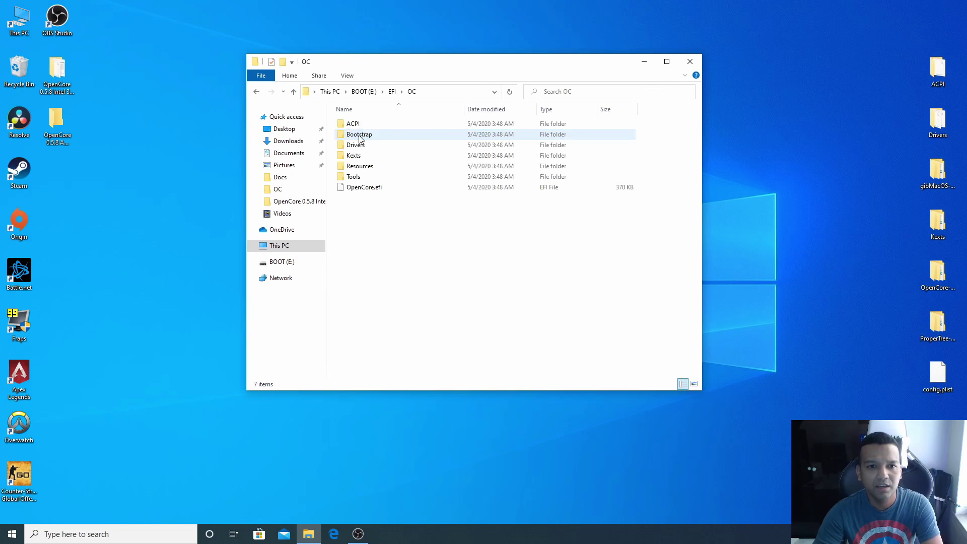
# Confirm the ACPI folder is empty, then open the Drivers folder with its nine .efi drivers.
pyautogui.moveTo(405, 73); pyautogui.dragTo(198, 55)
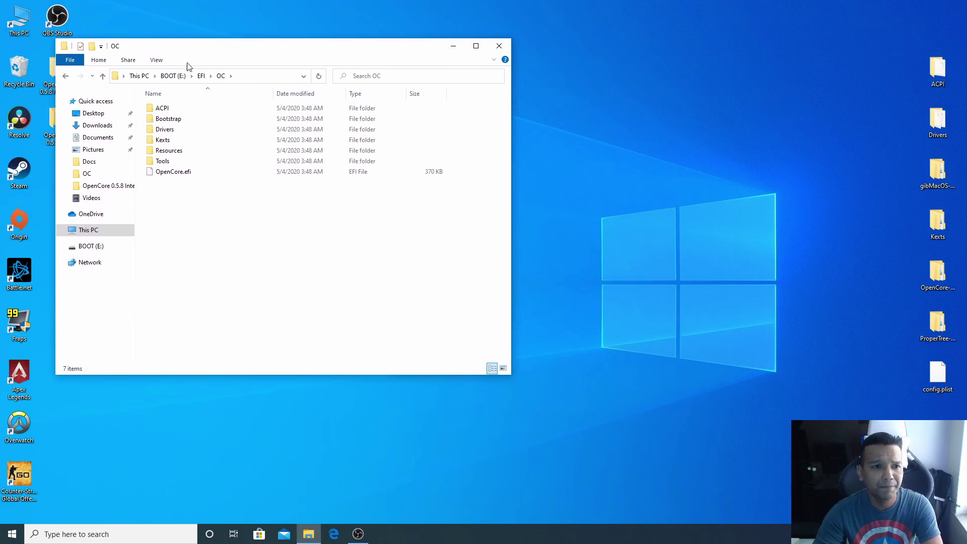
pyautogui.click(159, 110)
pyautogui.doubleClick(159, 110)
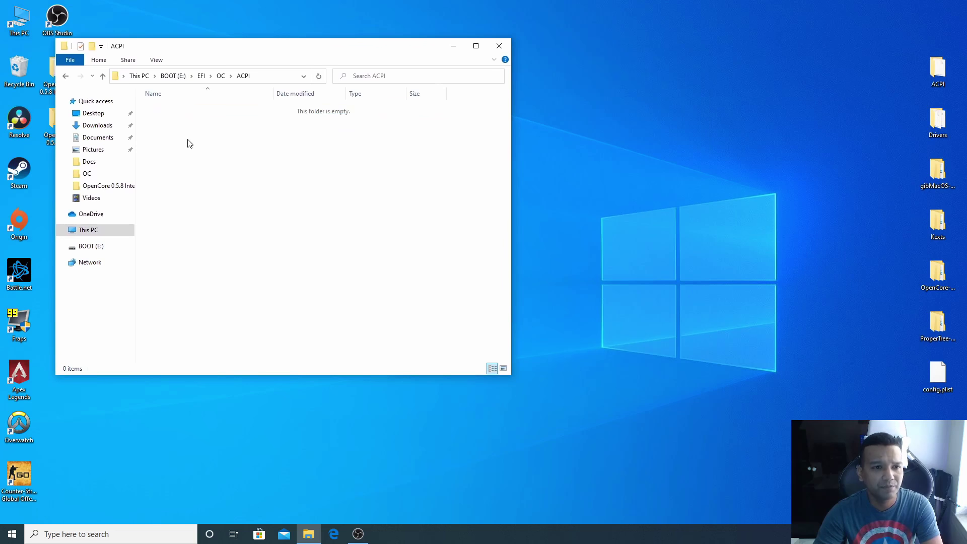
pyautogui.click(66, 76)
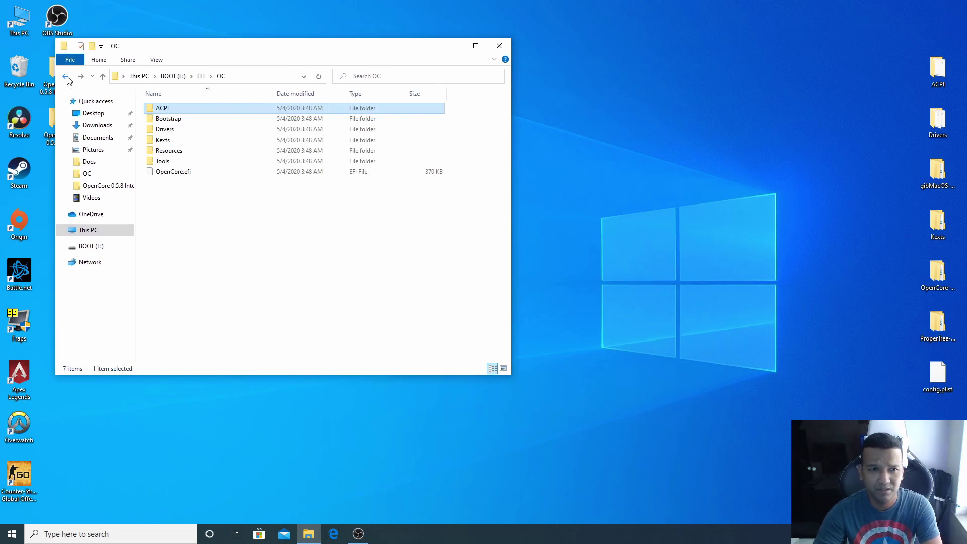
pyautogui.doubleClick(164, 129)
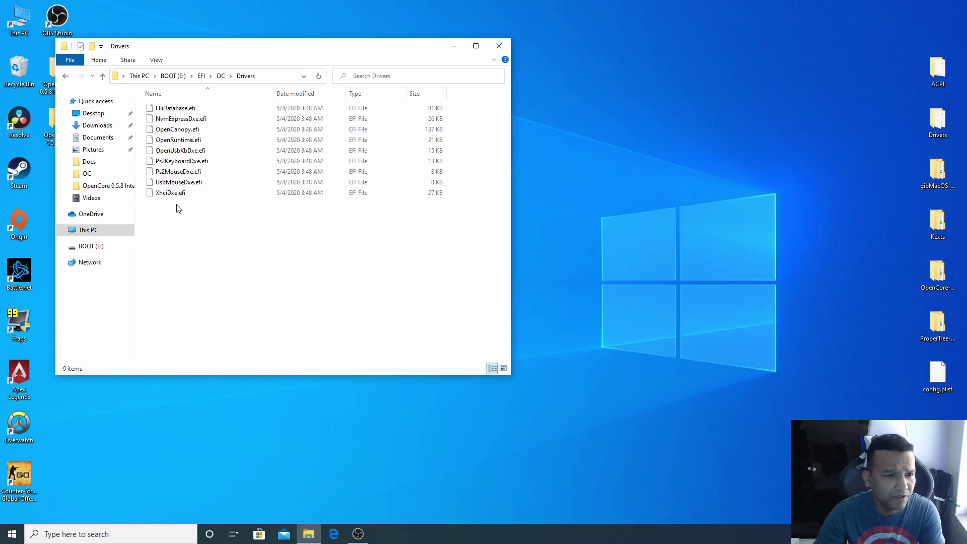
# Delete eight drivers from the drive's Drivers folder, keeping only OpenRuntime.efi.
pyautogui.moveTo(176, 203); pyautogui.dragTo(174, 151)
pyautogui.rightClick(173, 150)
pyautogui.click(204, 257)
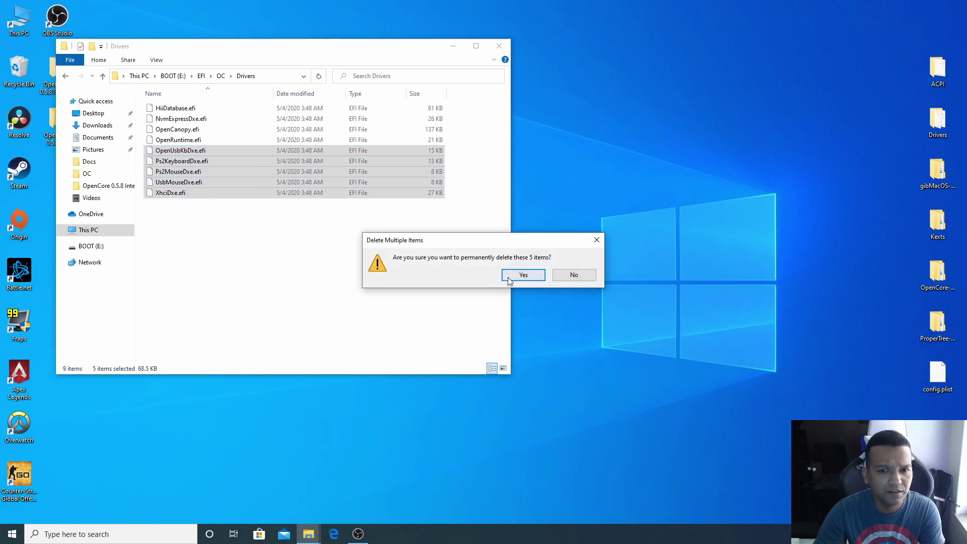
pyautogui.click(509, 275)
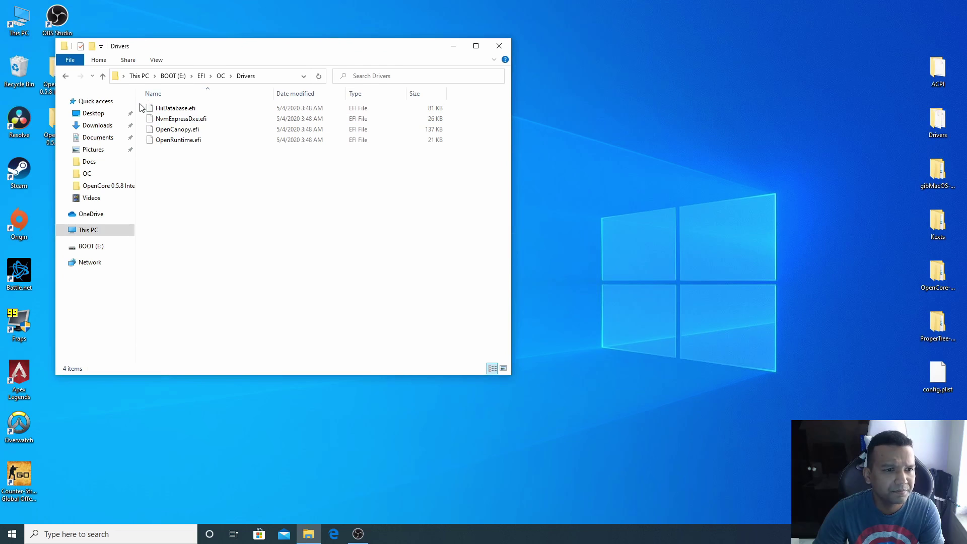
pyautogui.moveTo(141, 104); pyautogui.dragTo(190, 130)
pyautogui.rightClick(191, 131)
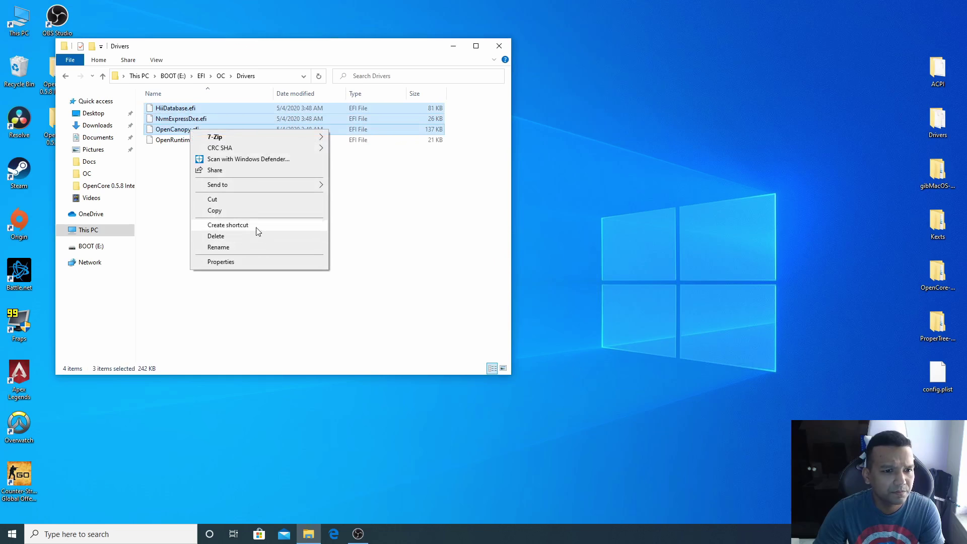
pyautogui.click(251, 231)
pyautogui.click(523, 275)
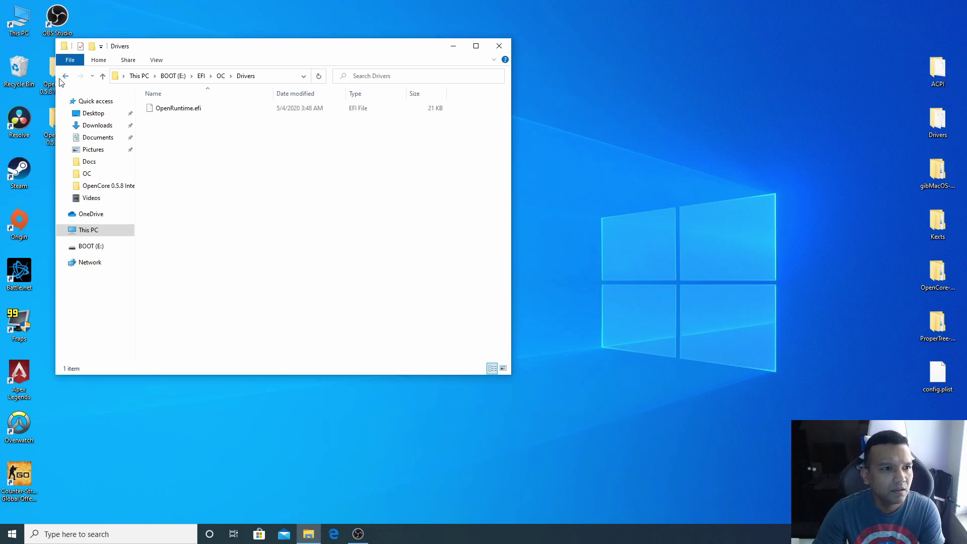
# Check the empty Kexts folder, then delete all 12 .efi files from Tools.
pyautogui.click(62, 79)
pyautogui.doubleClick(172, 146)
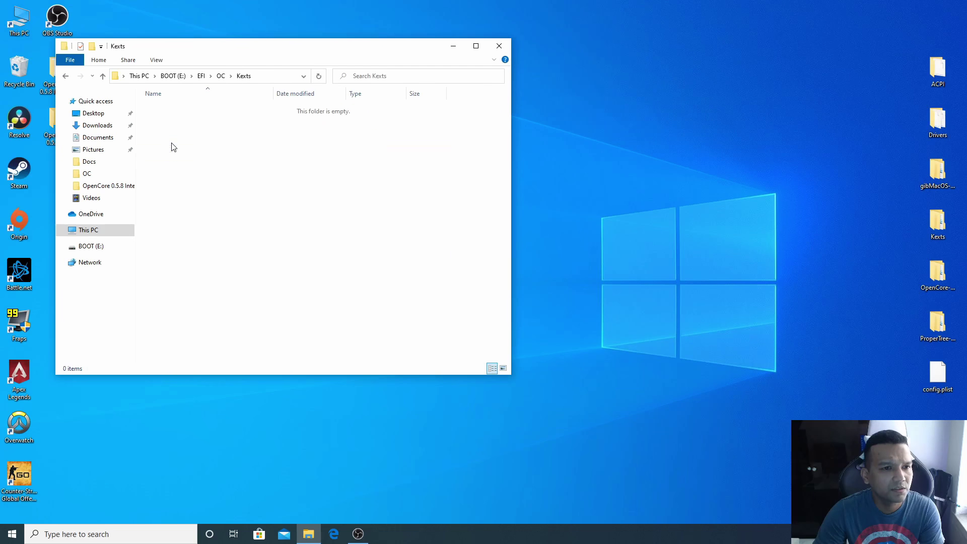
pyautogui.click(66, 76)
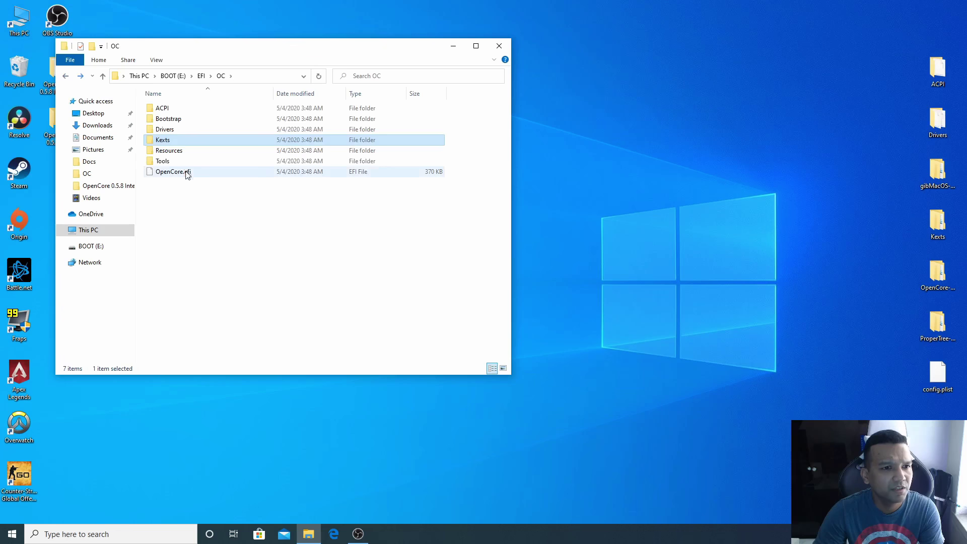
pyautogui.doubleClick(178, 161)
pyautogui.moveTo(193, 234); pyautogui.dragTo(167, 111)
pyautogui.rightClick(168, 111)
pyautogui.click(204, 218)
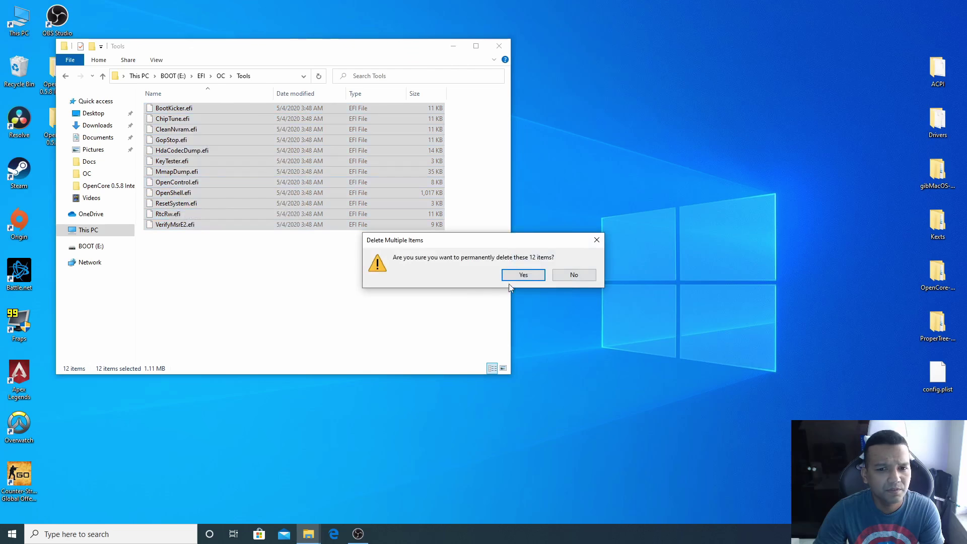
pyautogui.click(523, 276)
pyautogui.click(66, 77)
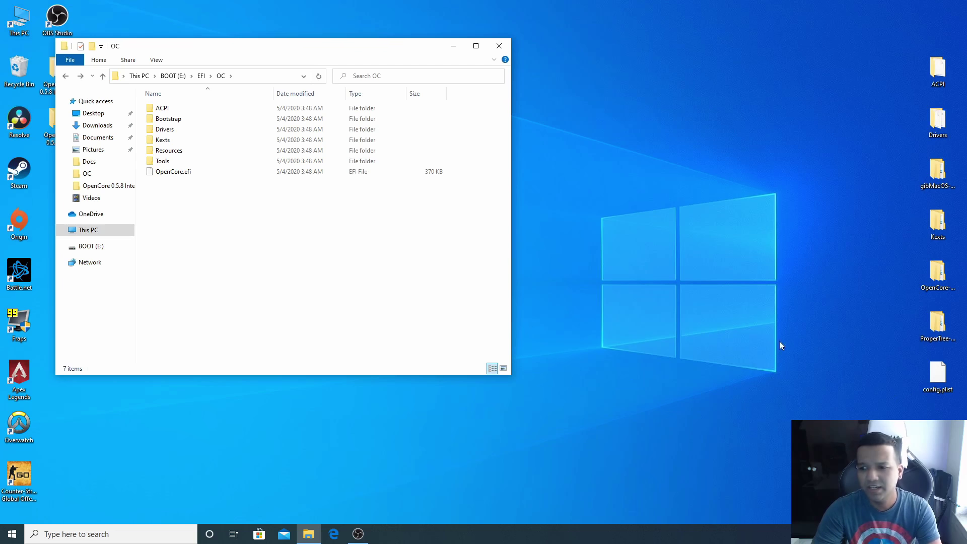
# Copy config.plist from the desktop into the drive's EFI\OC folder.
pyautogui.moveTo(937, 375); pyautogui.dragTo(231, 239)
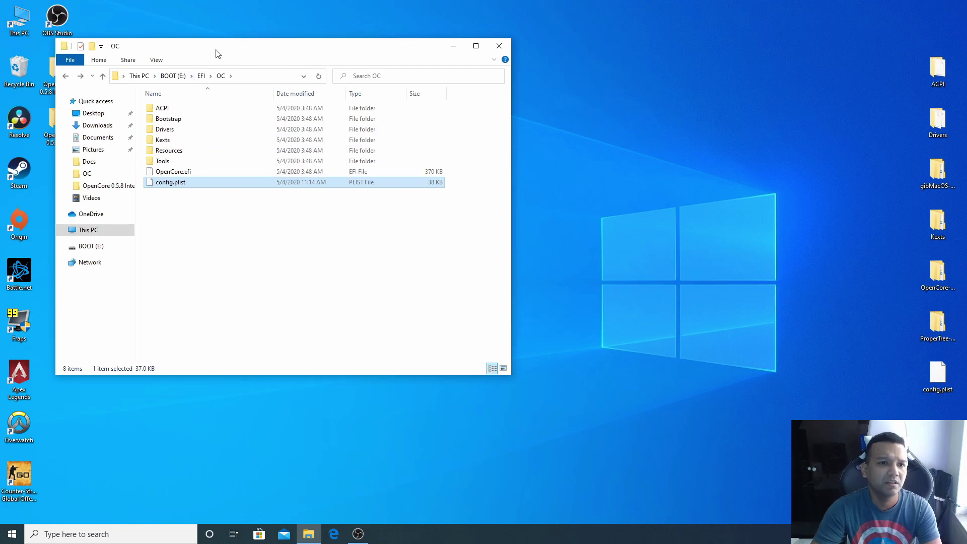
pyautogui.moveTo(216, 50); pyautogui.dragTo(231, 54)
pyautogui.click(201, 223)
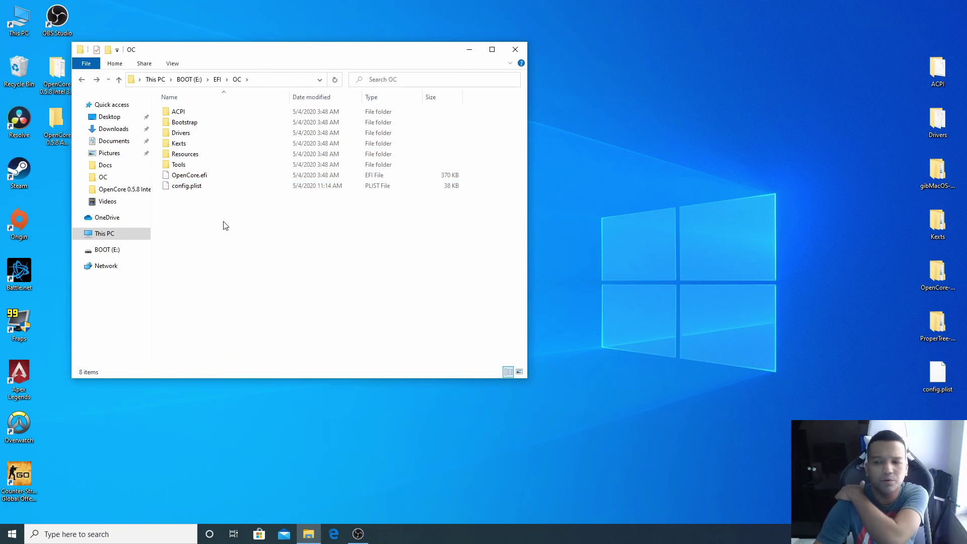
# Copy SSDT-EC-USBX-AMD.aml from the desktop ACPI folder into the drive's OC\ACPI folder.
pyautogui.doubleClick(179, 111)
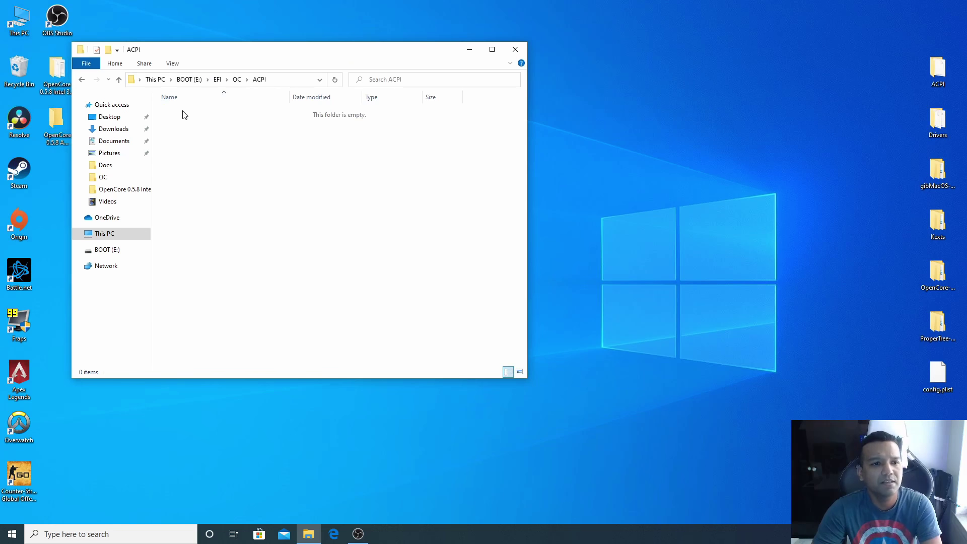
pyautogui.moveTo(269, 64); pyautogui.dragTo(219, 43)
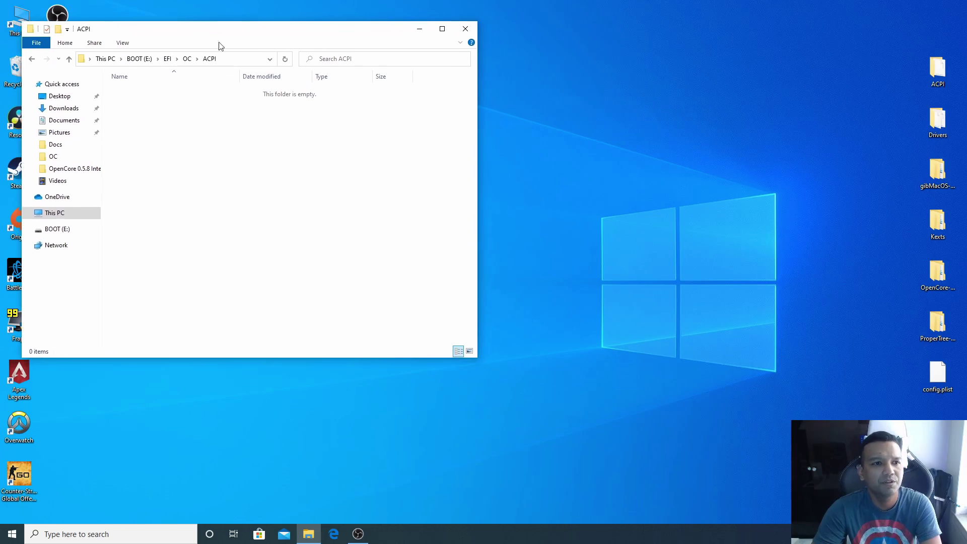
pyautogui.doubleClick(937, 70)
pyautogui.moveTo(396, 49); pyautogui.dragTo(855, 44)
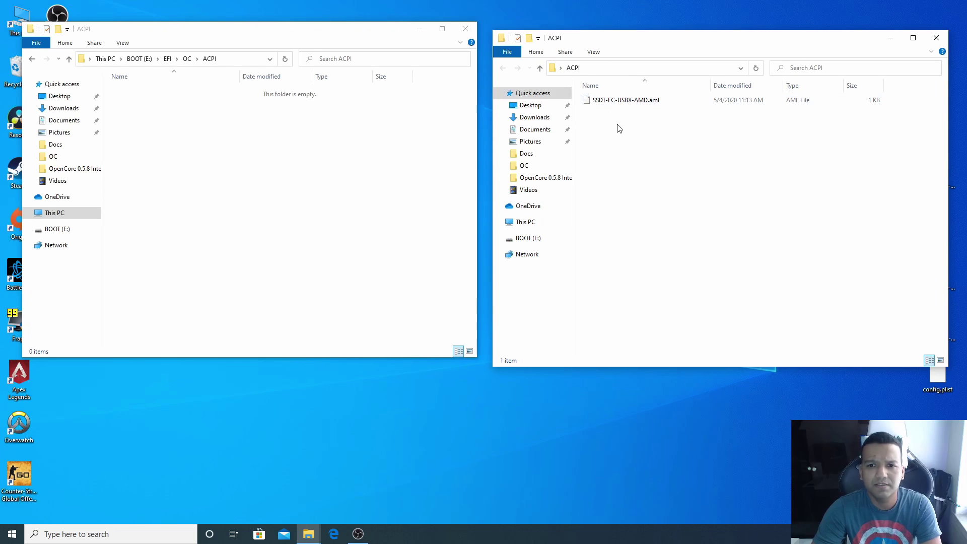
pyautogui.moveTo(617, 101); pyautogui.dragTo(186, 143)
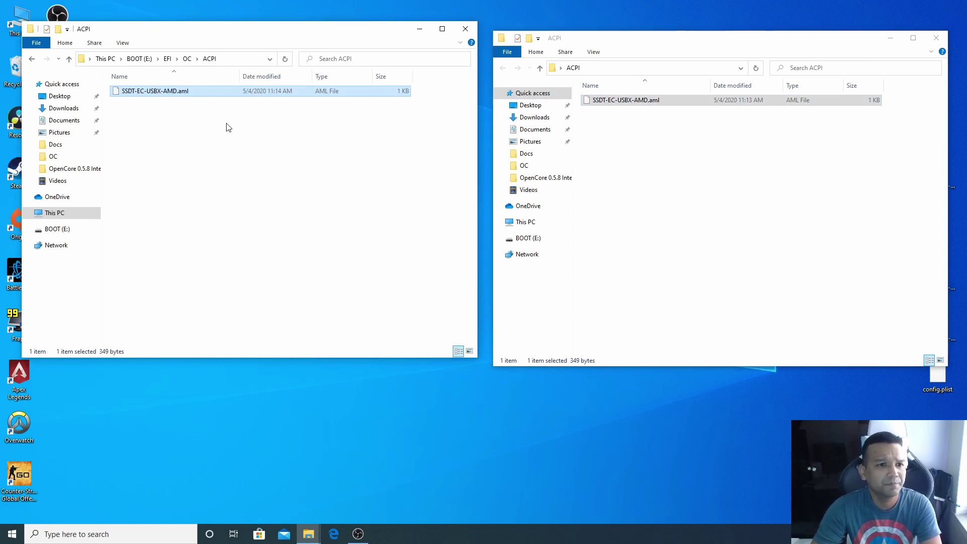
# Copy ApfsDriverLoader.efi and VBoxHfs.efi from the desktop Drivers folder into the drive's OC\Drivers.
pyautogui.click(936, 38)
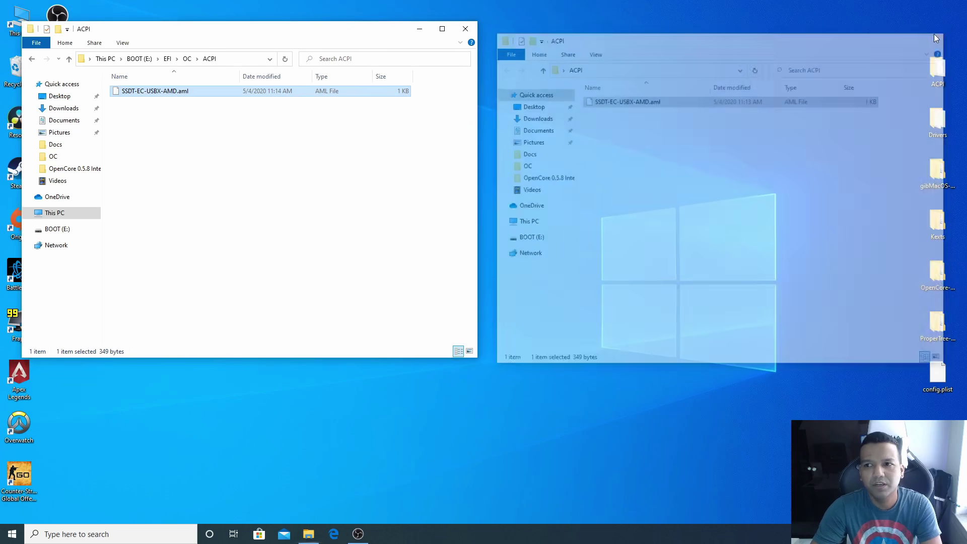
pyautogui.click(31, 60)
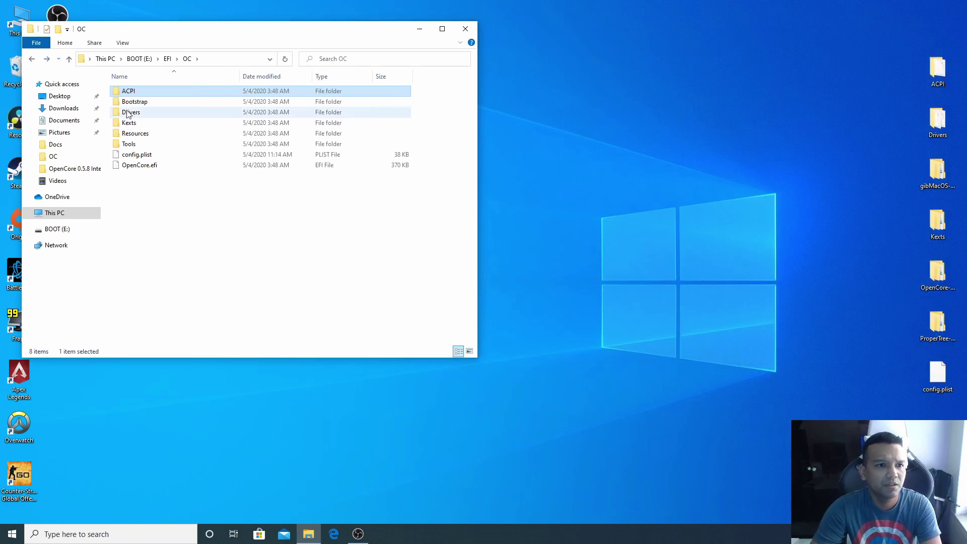
pyautogui.doubleClick(144, 112)
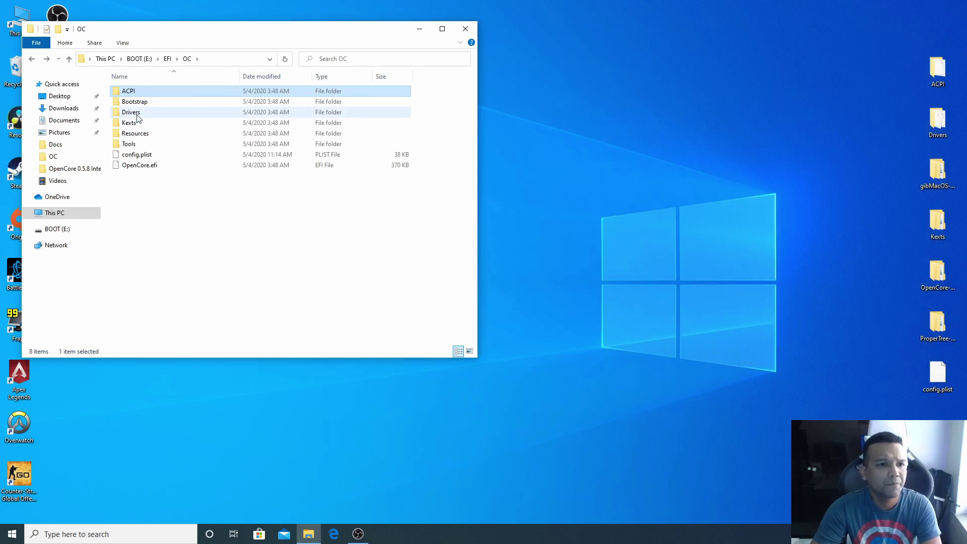
pyautogui.doubleClick(937, 119)
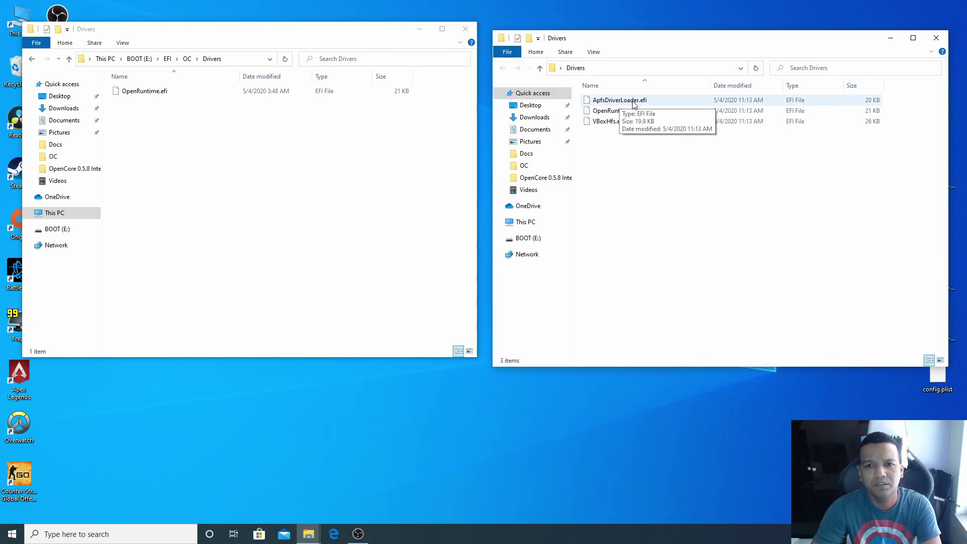
pyautogui.moveTo(634, 104); pyautogui.dragTo(313, 128)
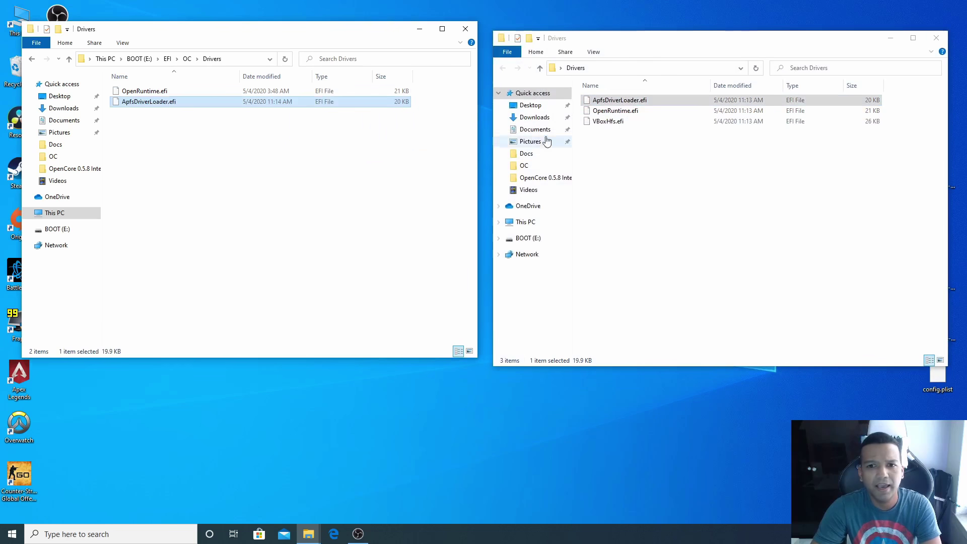
pyautogui.moveTo(619, 126); pyautogui.dragTo(282, 166)
pyautogui.click(936, 38)
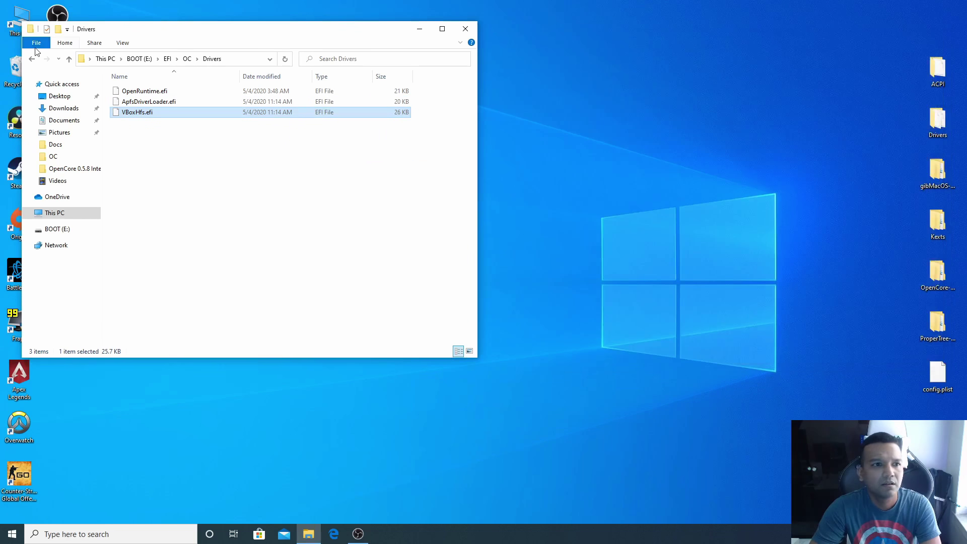
pyautogui.click(33, 61)
# Drag AppleALC, Lilu, SmallTreeIntel82576, VirtualSMC and WhateverGreen from the desktop Kexts folder into OC\Kexts.
pyautogui.doubleClick(134, 123)
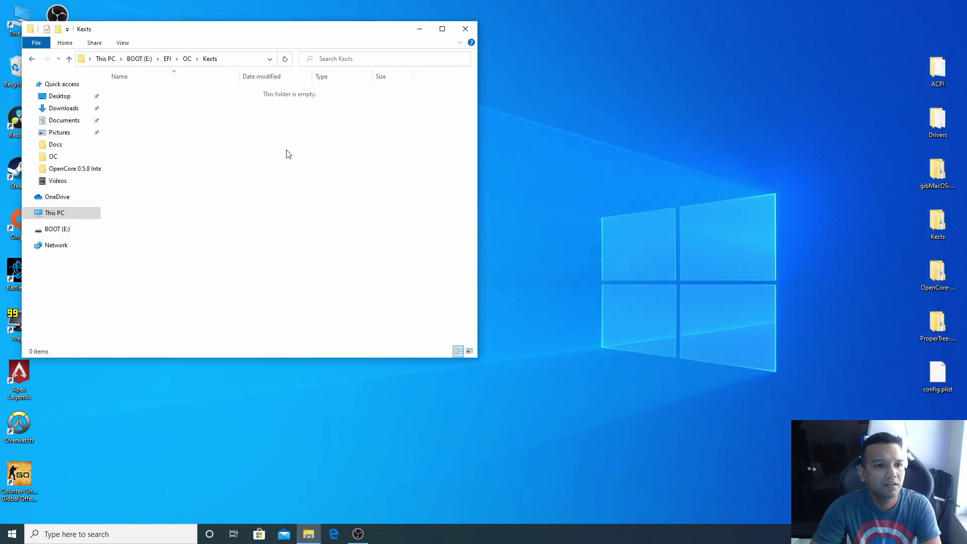
pyautogui.doubleClick(938, 221)
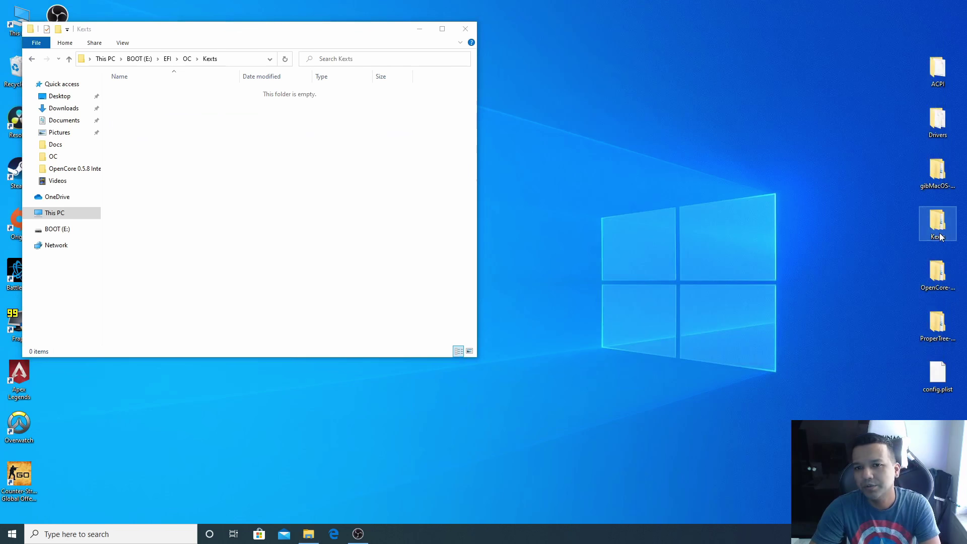
pyautogui.moveTo(618, 43); pyautogui.dragTo(628, 34)
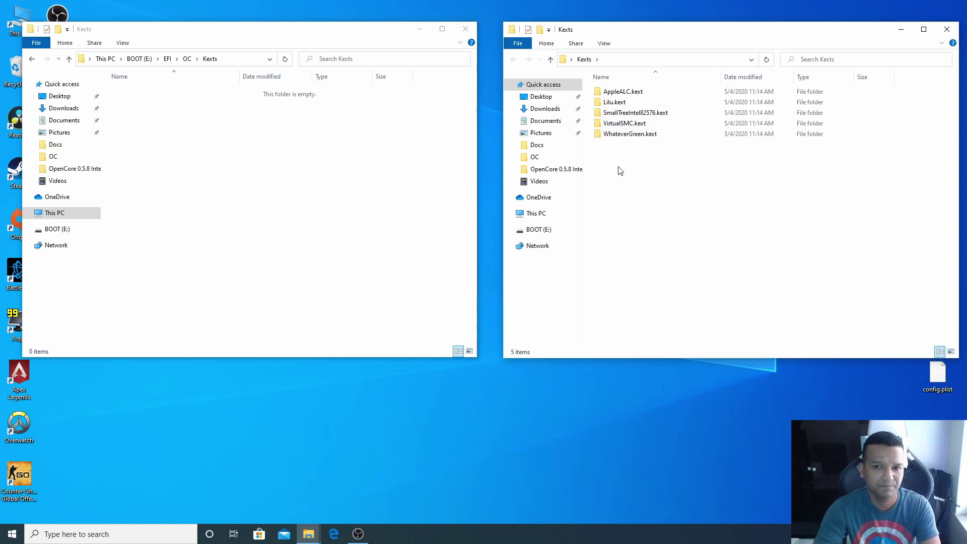
pyautogui.moveTo(650, 158); pyautogui.dragTo(259, 169)
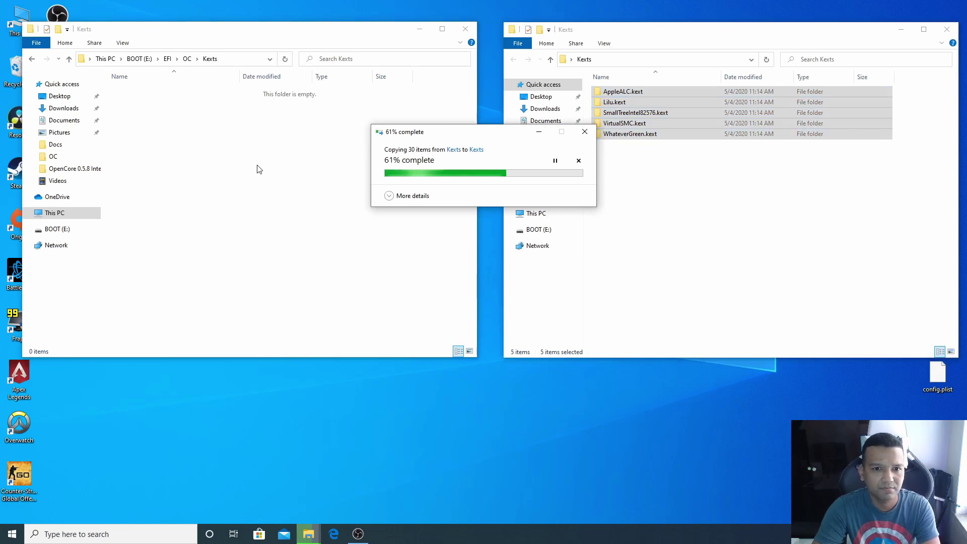
pyautogui.click(946, 29)
pyautogui.click(30, 60)
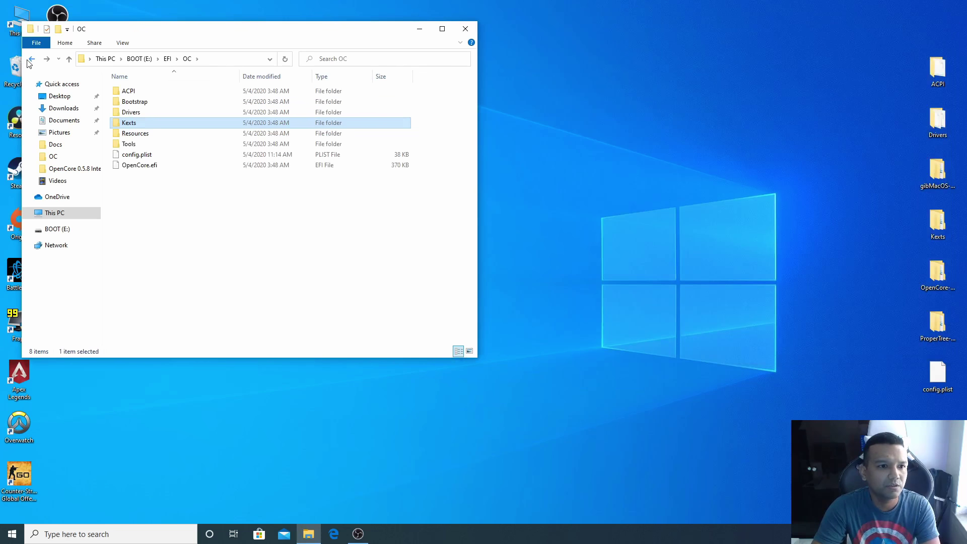
# Confirm the Tools folder is empty, then launch ProperTree.bat from the desktop ProperTree-master folder.
pyautogui.click(134, 145)
pyautogui.doubleClick(143, 146)
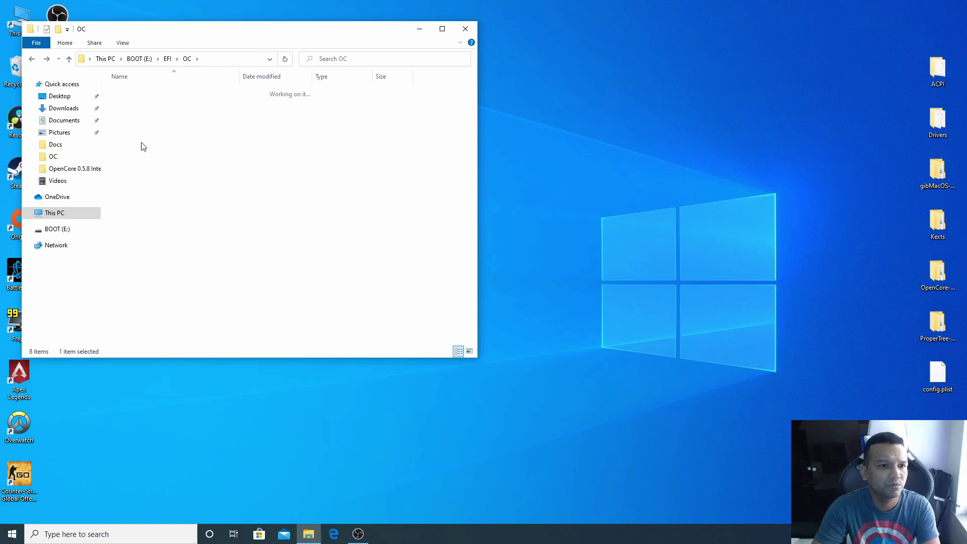
pyautogui.click(35, 61)
pyautogui.moveTo(155, 32); pyautogui.dragTo(179, 39)
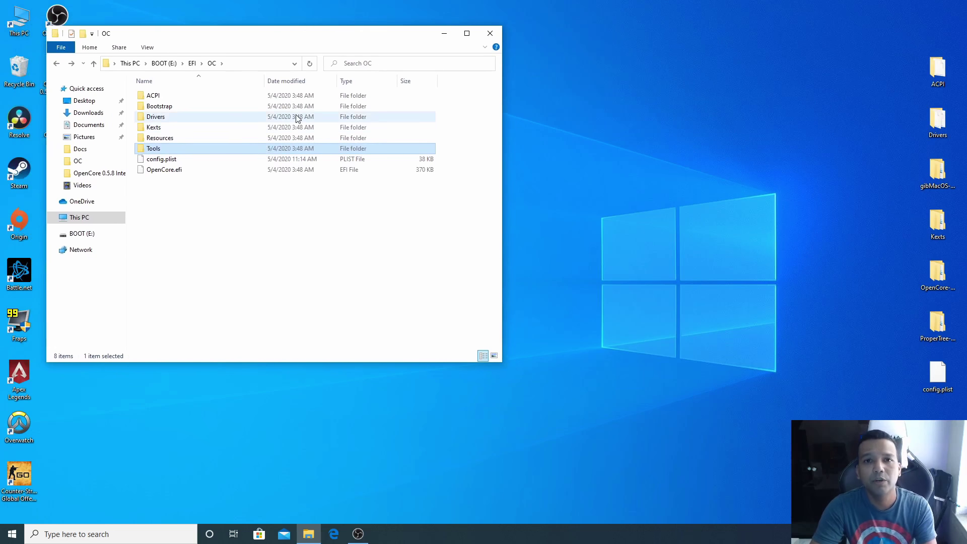
pyautogui.click(379, 250)
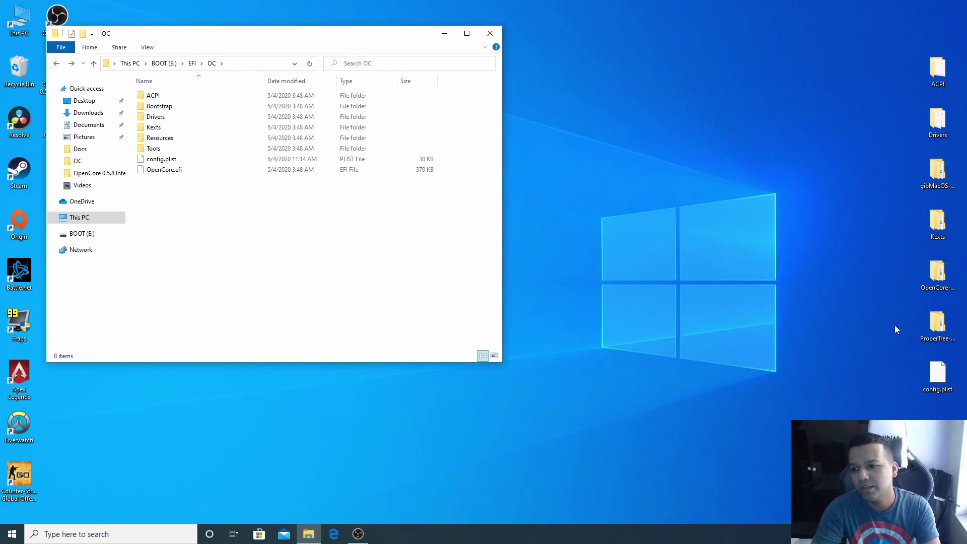
pyautogui.doubleClick(946, 328)
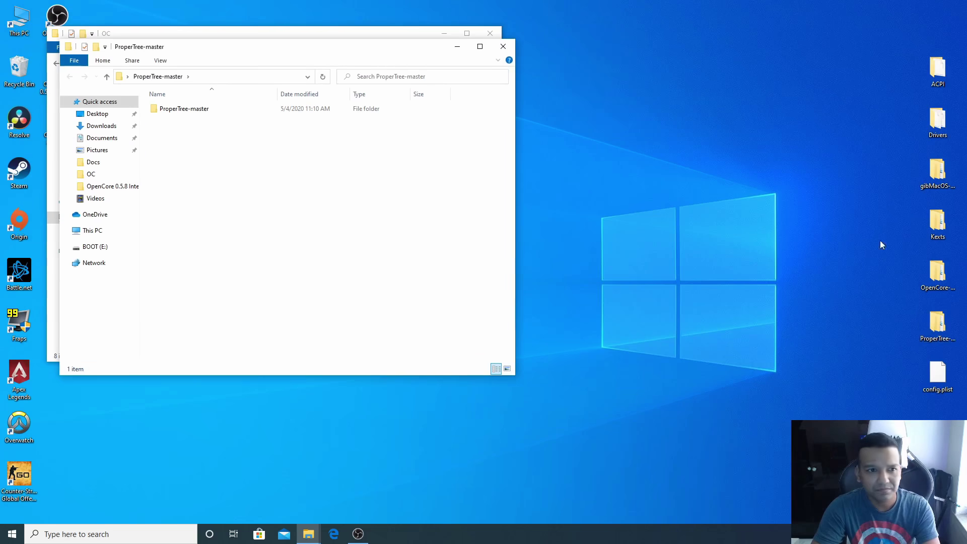
pyautogui.moveTo(301, 58); pyautogui.dragTo(420, 68)
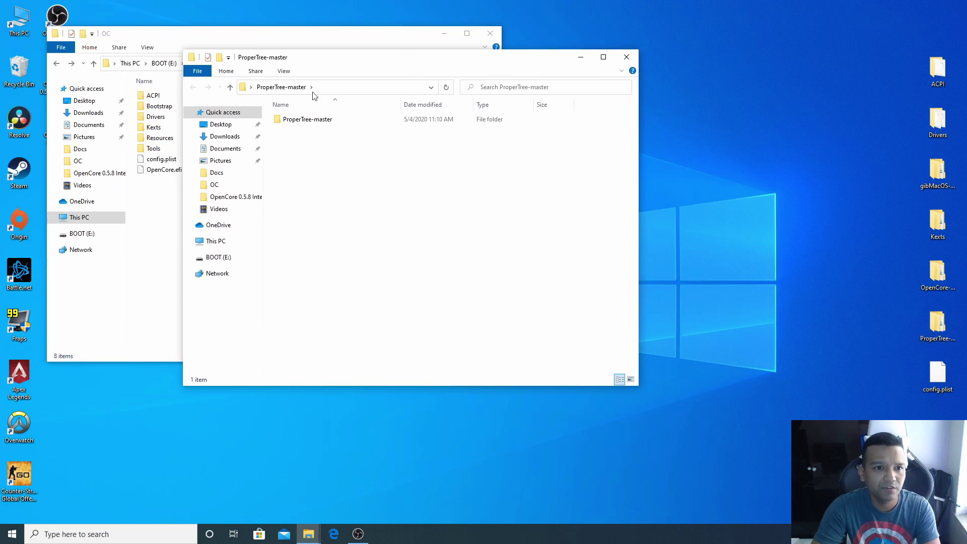
pyautogui.doubleClick(290, 120)
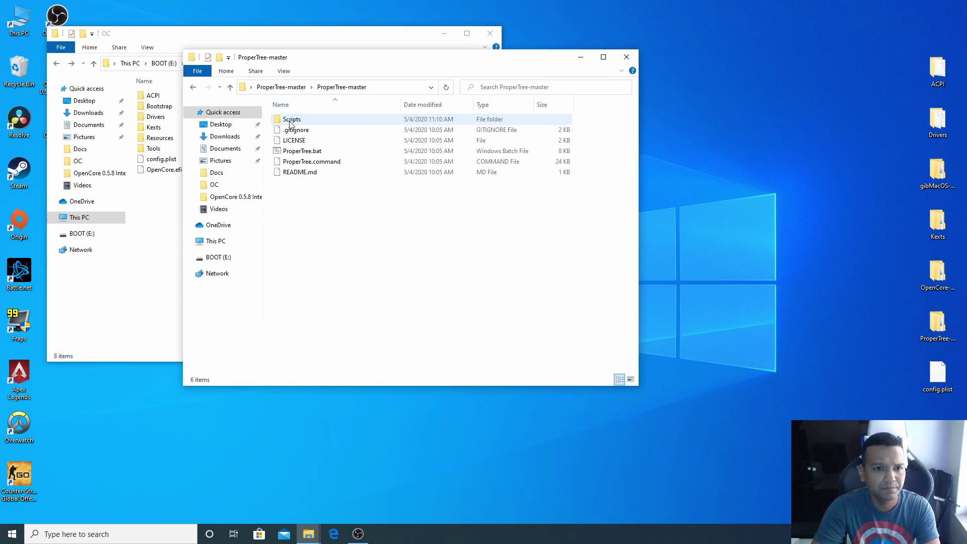
pyautogui.doubleClick(310, 151)
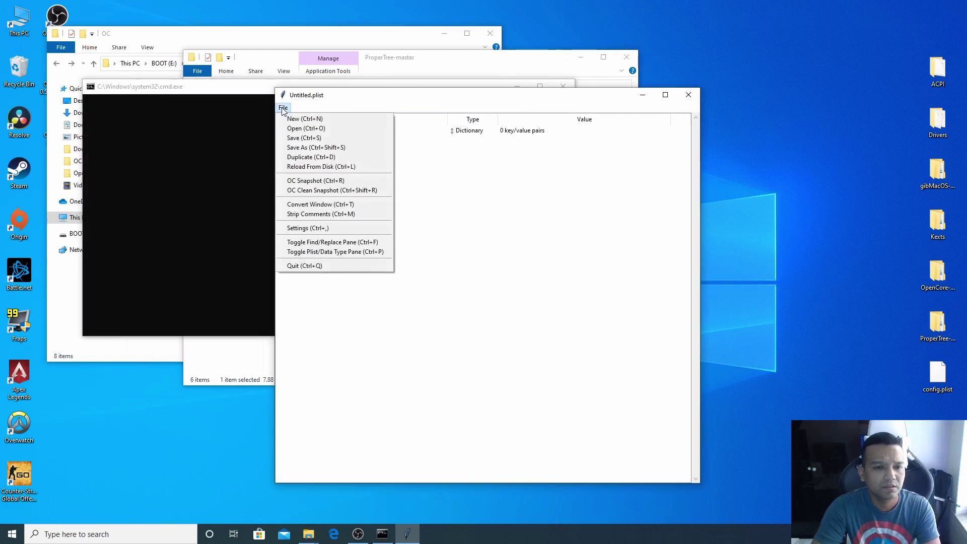
# Open E:\EFI\OC\config.plist in ProperTree.
pyautogui.click(301, 128)
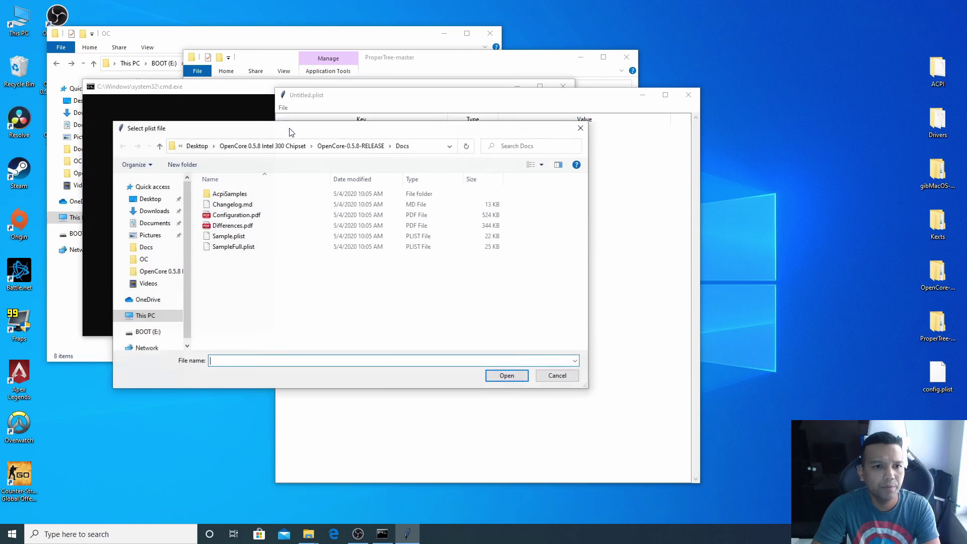
pyautogui.click(145, 333)
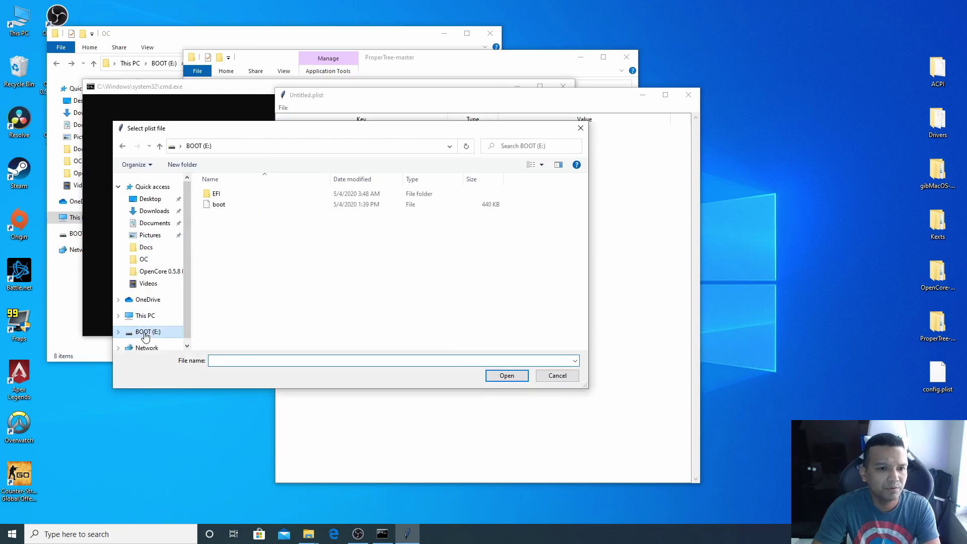
pyautogui.doubleClick(214, 194)
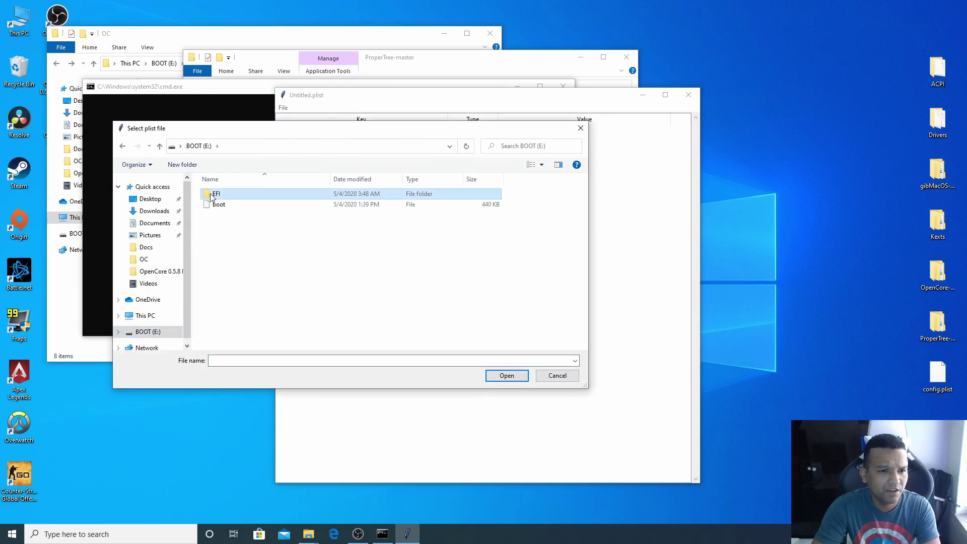
pyautogui.doubleClick(218, 205)
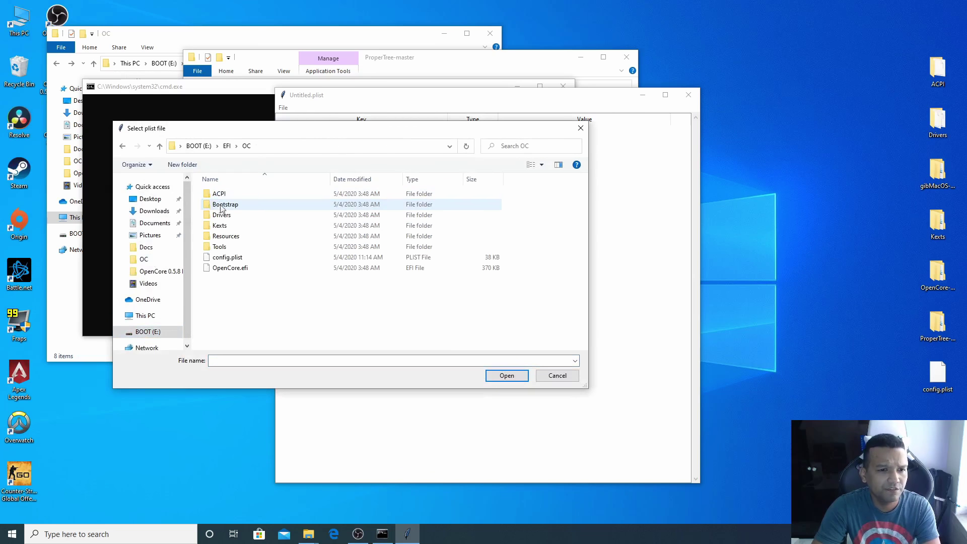
pyautogui.doubleClick(230, 258)
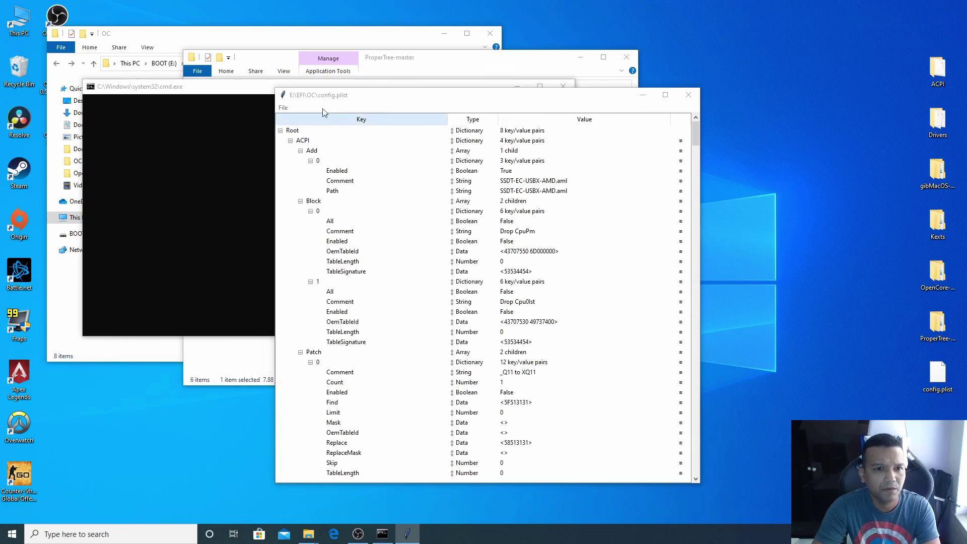
# Run File > OC Snapshot on config.plist using the drive's EFI\OC folder.
pyautogui.moveTo(319, 101); pyautogui.dragTo(316, 52)
pyautogui.click(280, 59)
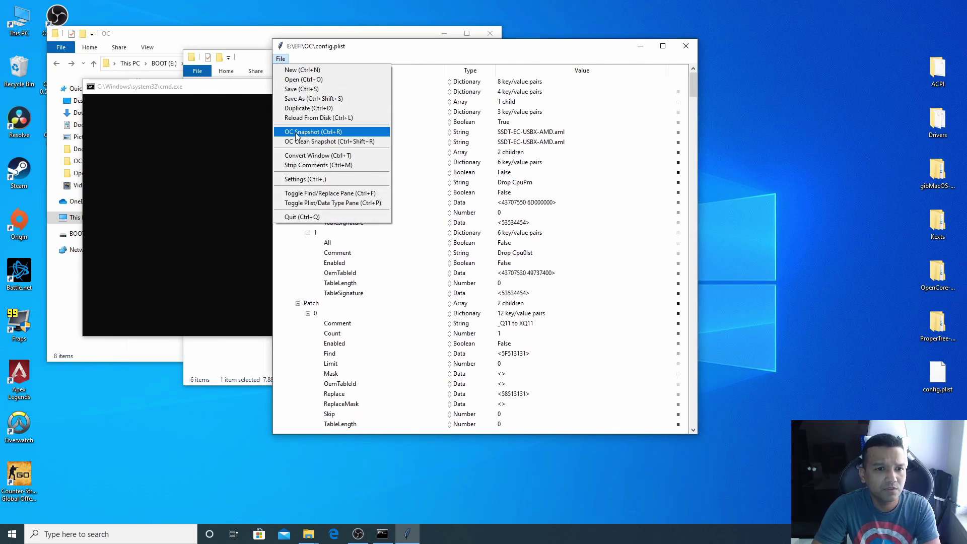
pyautogui.click(296, 133)
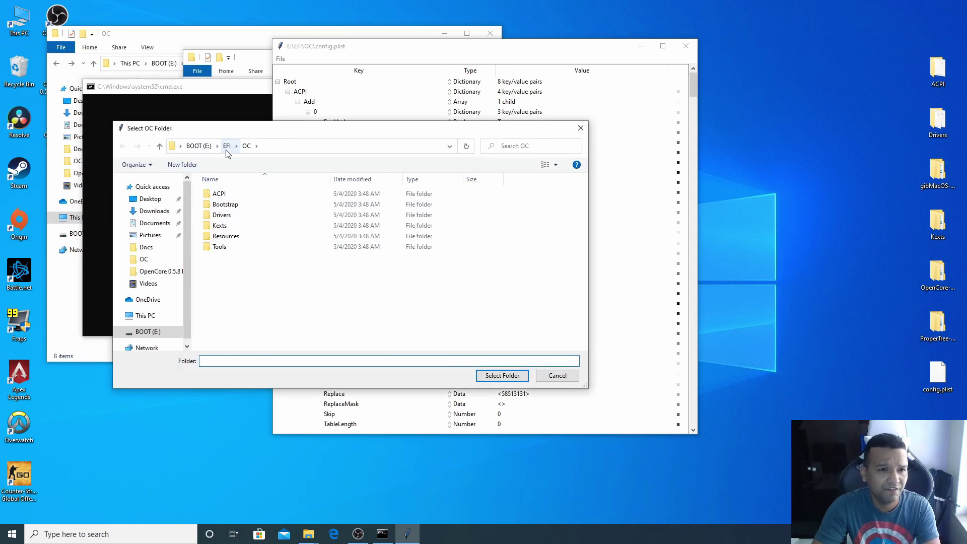
pyautogui.click(245, 146)
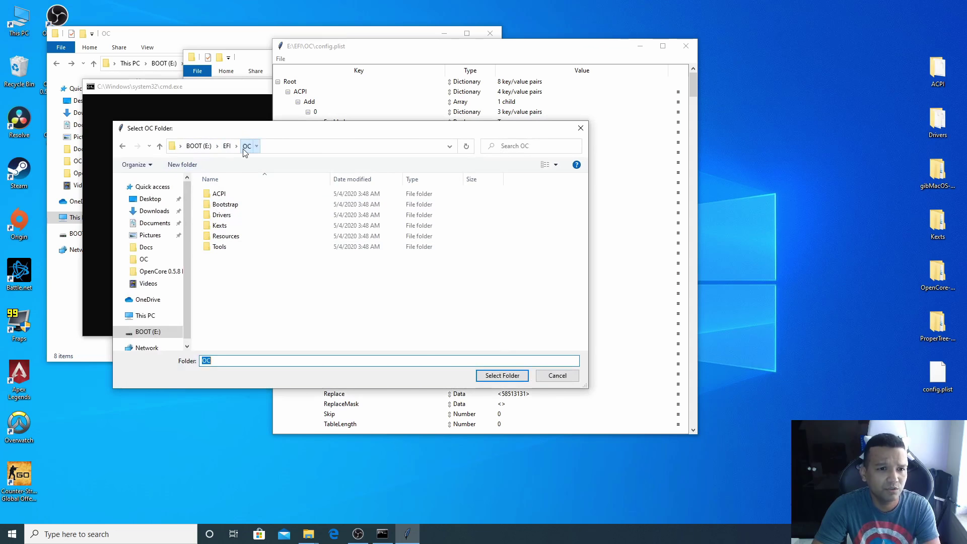
pyautogui.click(502, 376)
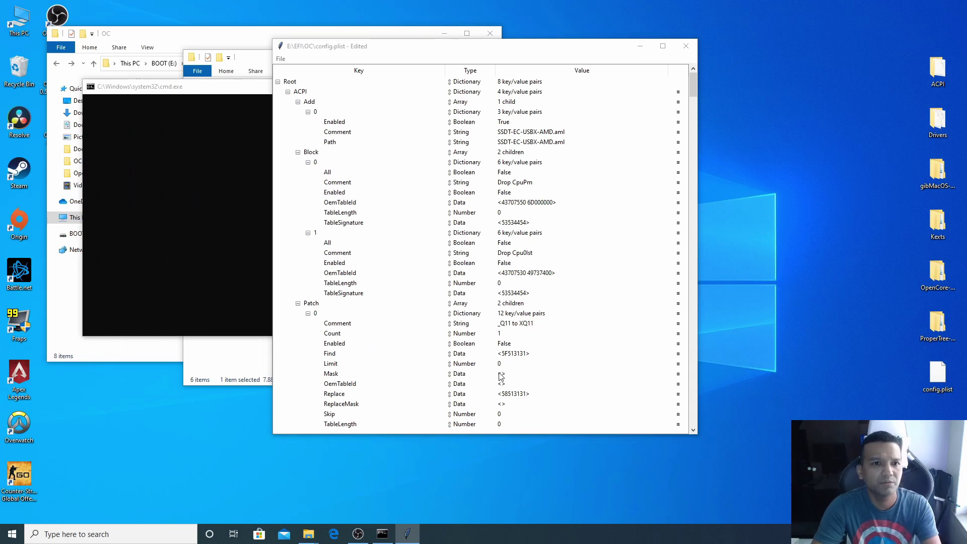
# Collapse all eight top-level sections, ACPI through UEFI, briefly inspecting PlatformInfo.
pyautogui.click(288, 92)
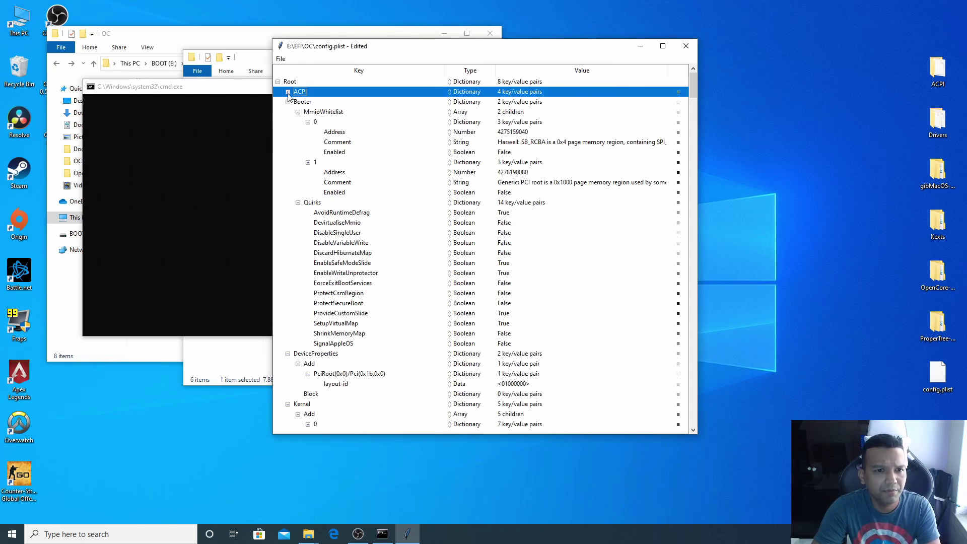
pyautogui.click(288, 102)
pyautogui.click(288, 112)
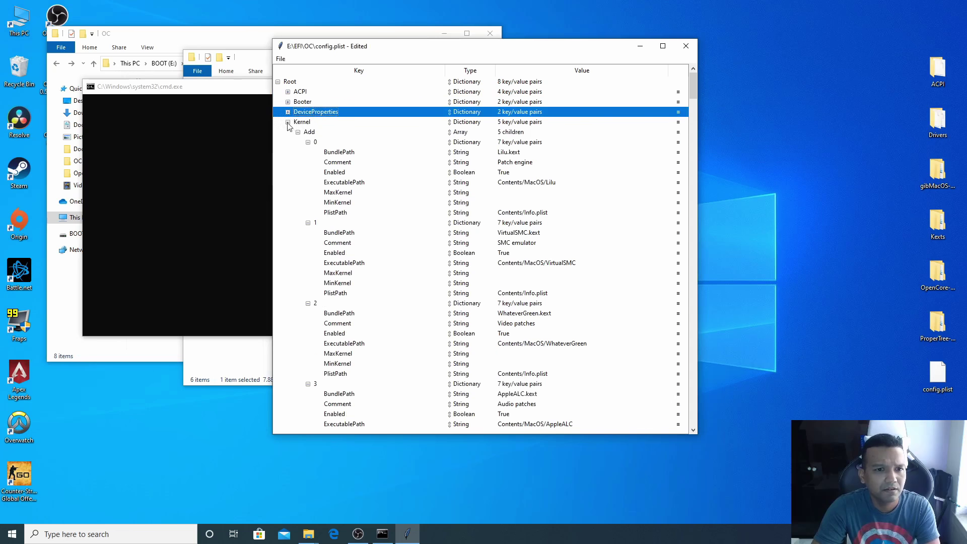
pyautogui.click(288, 122)
pyautogui.click(288, 132)
pyautogui.click(288, 142)
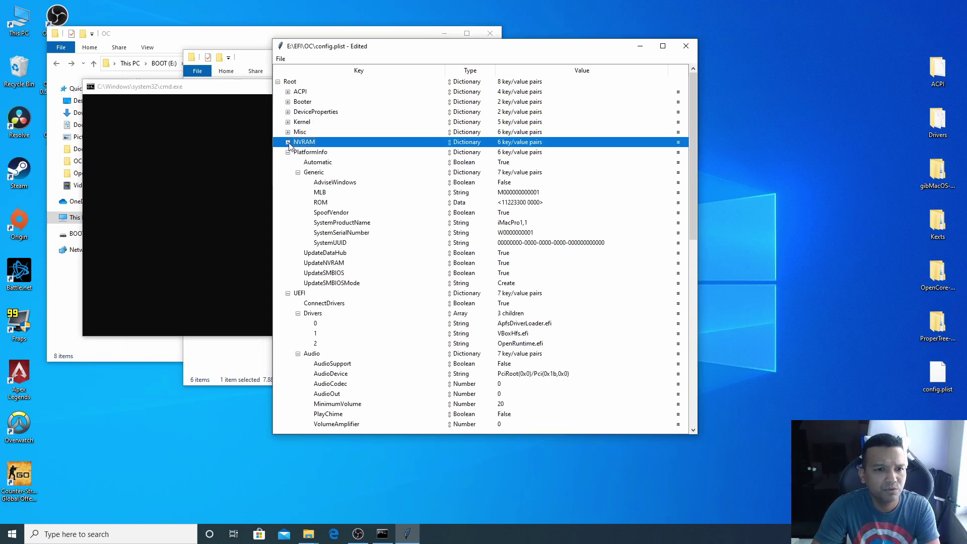
pyautogui.click(288, 152)
pyautogui.click(288, 162)
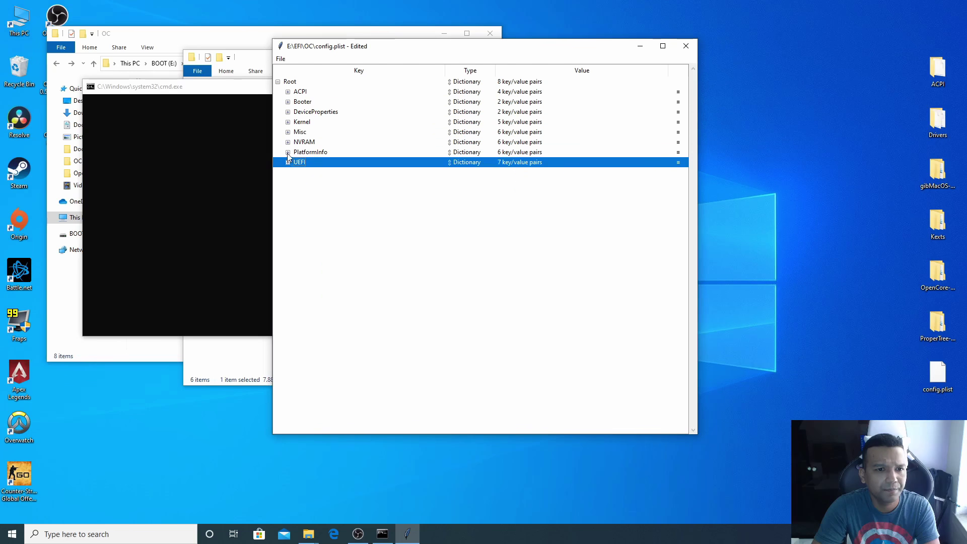
pyautogui.click(288, 152)
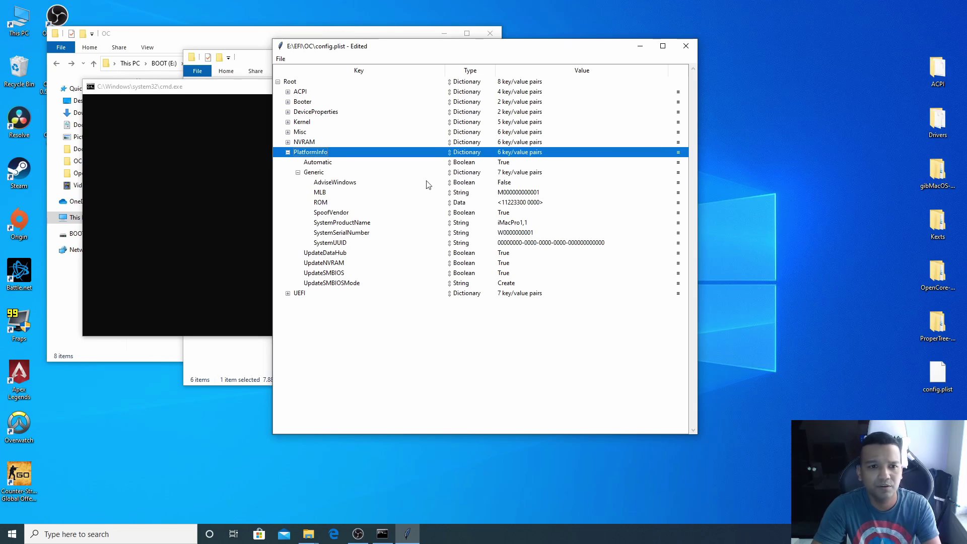
pyautogui.click(287, 152)
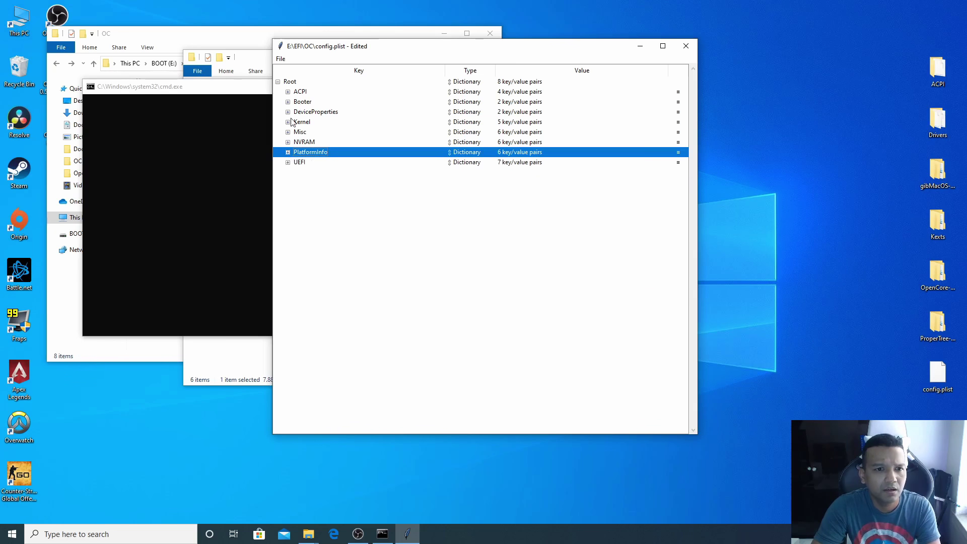
# Under NVRAM > Add, edit boot-args to delete agdpmod=pikera, leaving keepsyms=1 debug=0x100 alcid=1 npci=0x2000.
pyautogui.click(287, 143)
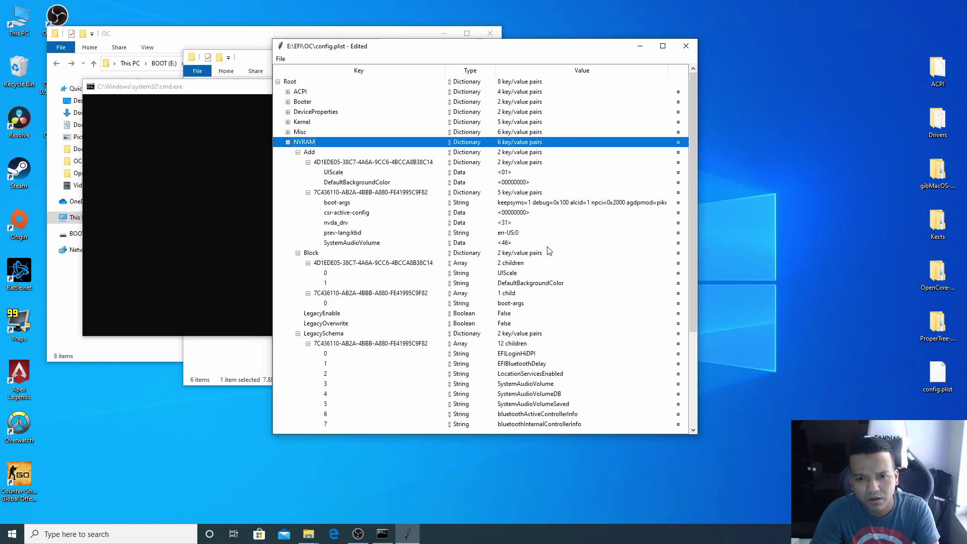
pyautogui.click(501, 203)
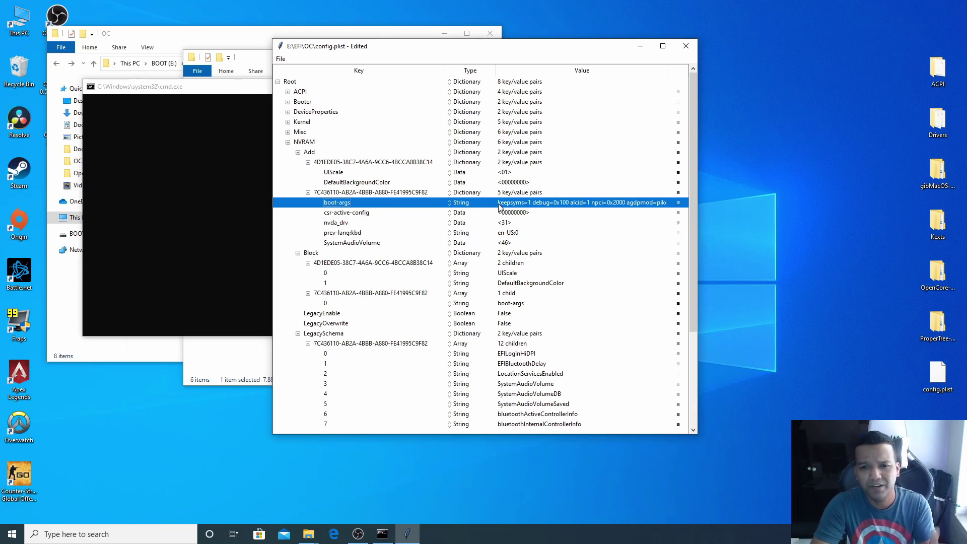
pyautogui.doubleClick(626, 204)
pyautogui.moveTo(625, 204); pyautogui.dragTo(671, 204)
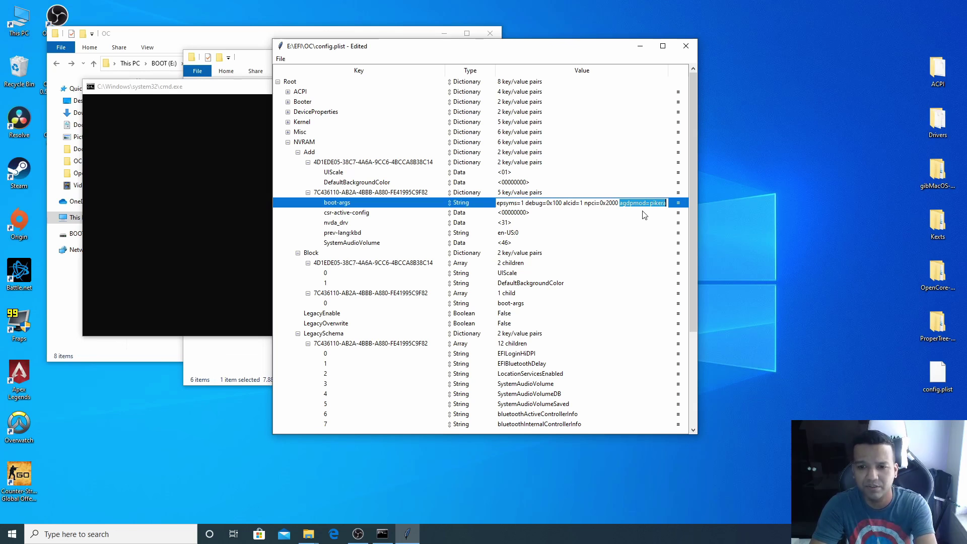
pyautogui.press('BackSpace')
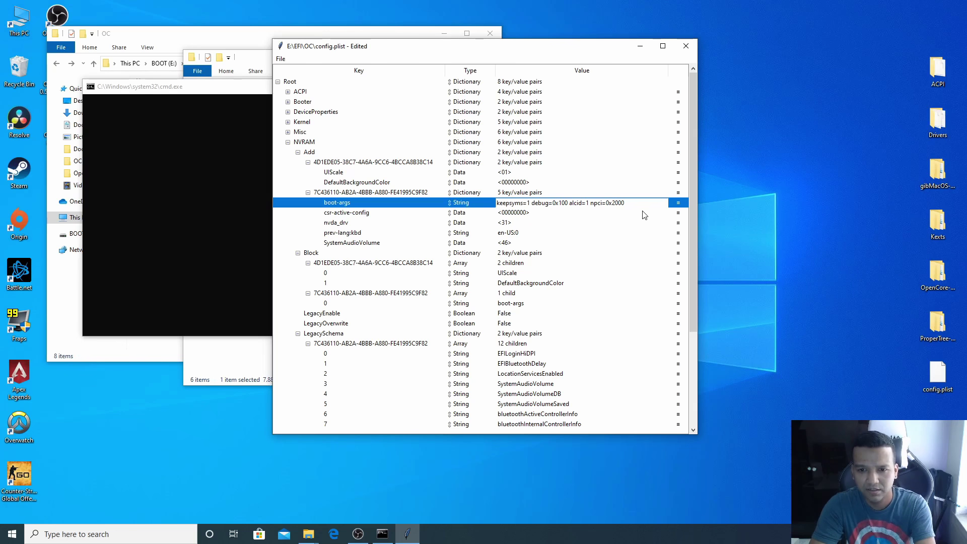
pyautogui.press('Return')
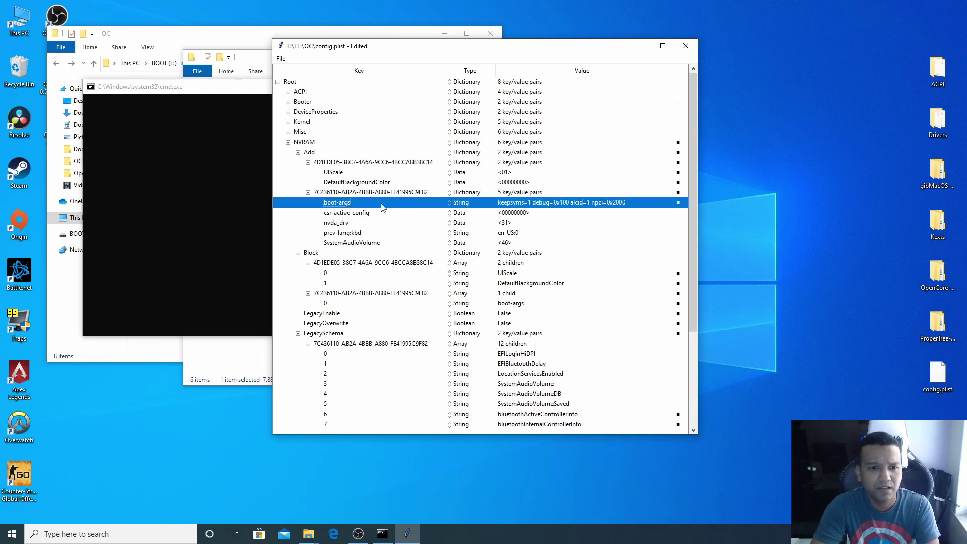
pyautogui.click(281, 59)
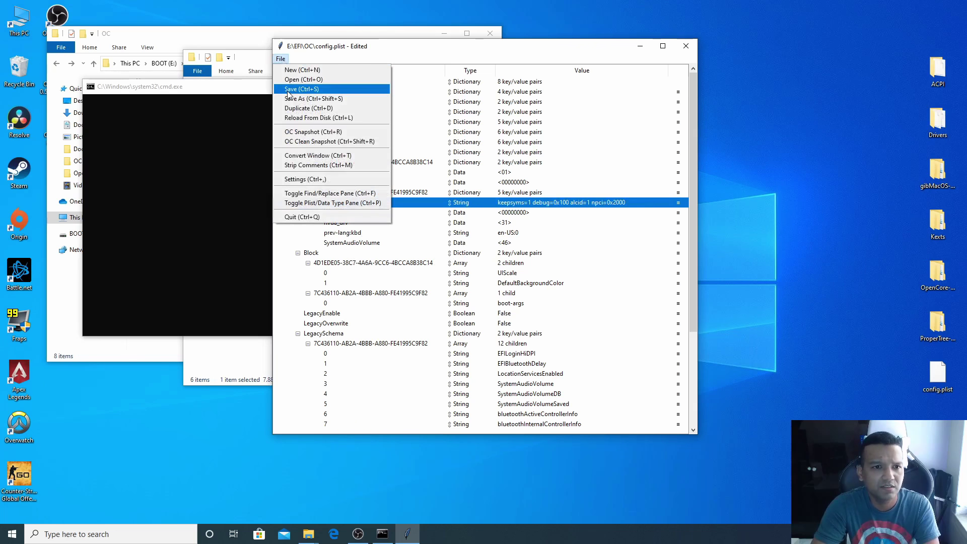
# Save config.plist to the drive, then close ProperTree and the ProperTree-master folder window.
pyautogui.click(288, 90)
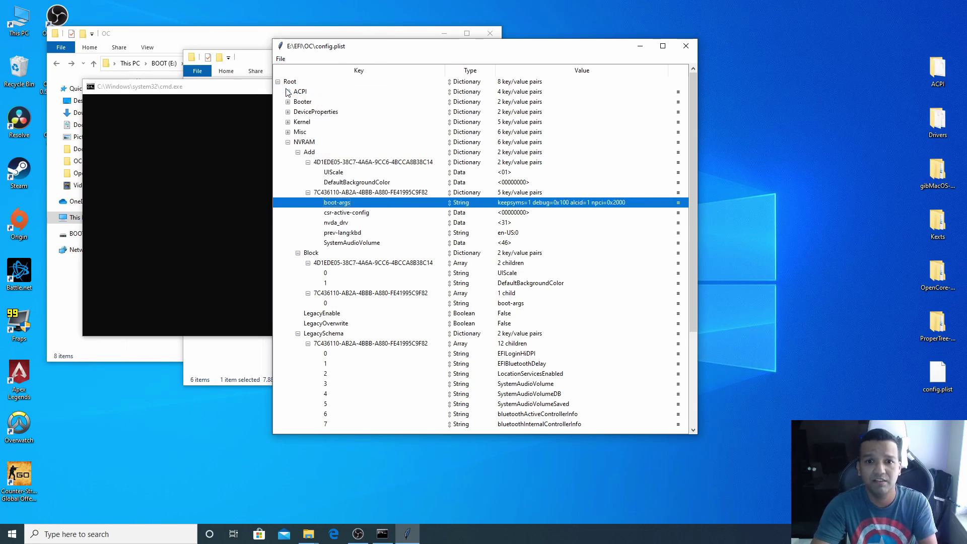
pyautogui.click(686, 46)
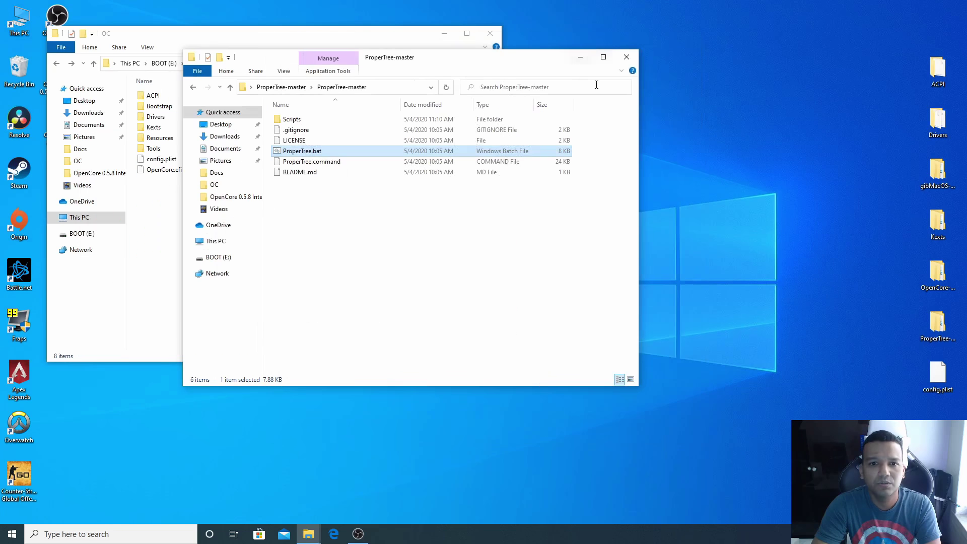
pyautogui.click(627, 59)
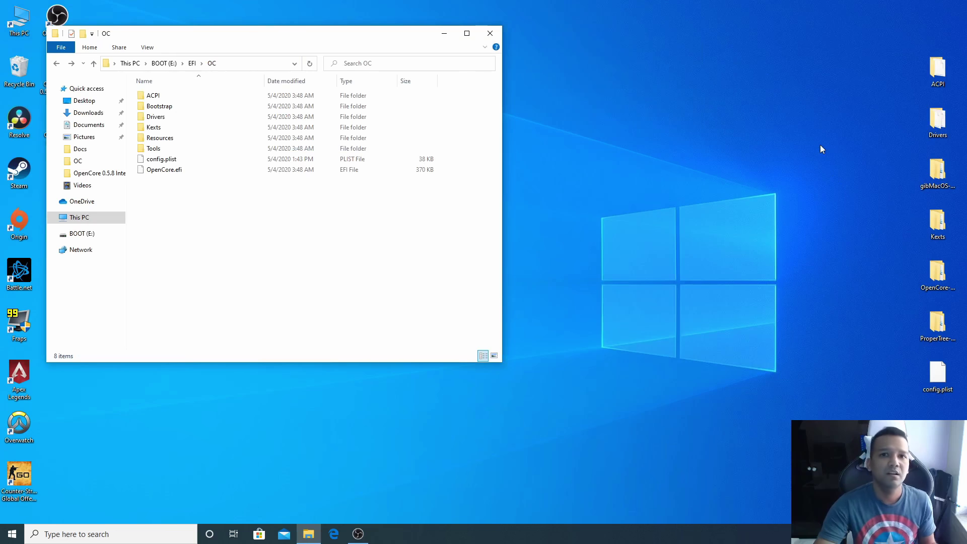